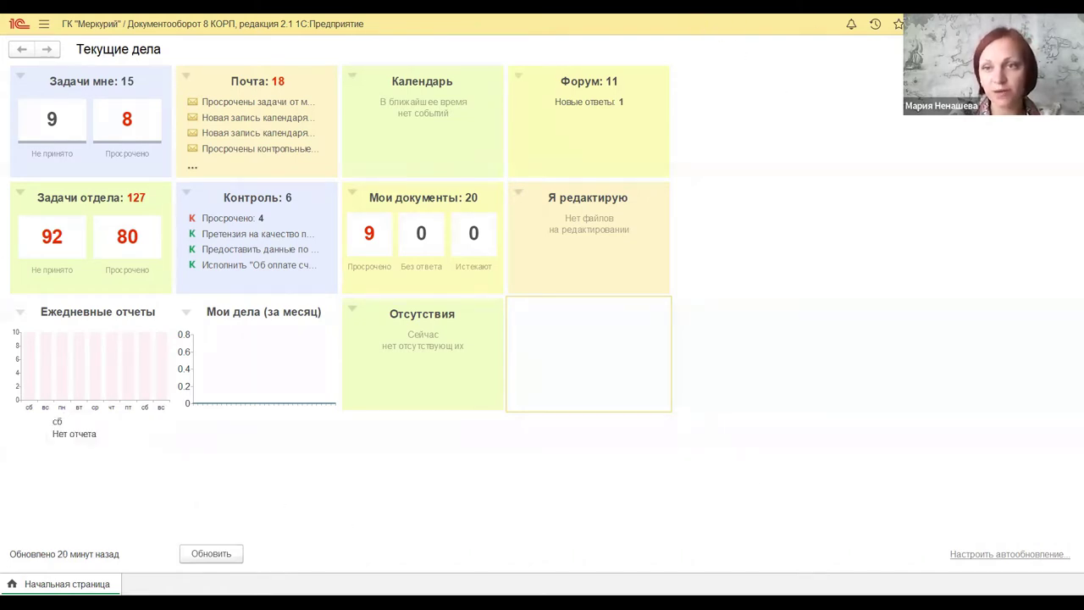
Step: View the program's version, configuration and connection details in the О программе window, and close it
{"action": "left_click", "coordinate": [923, 24]}
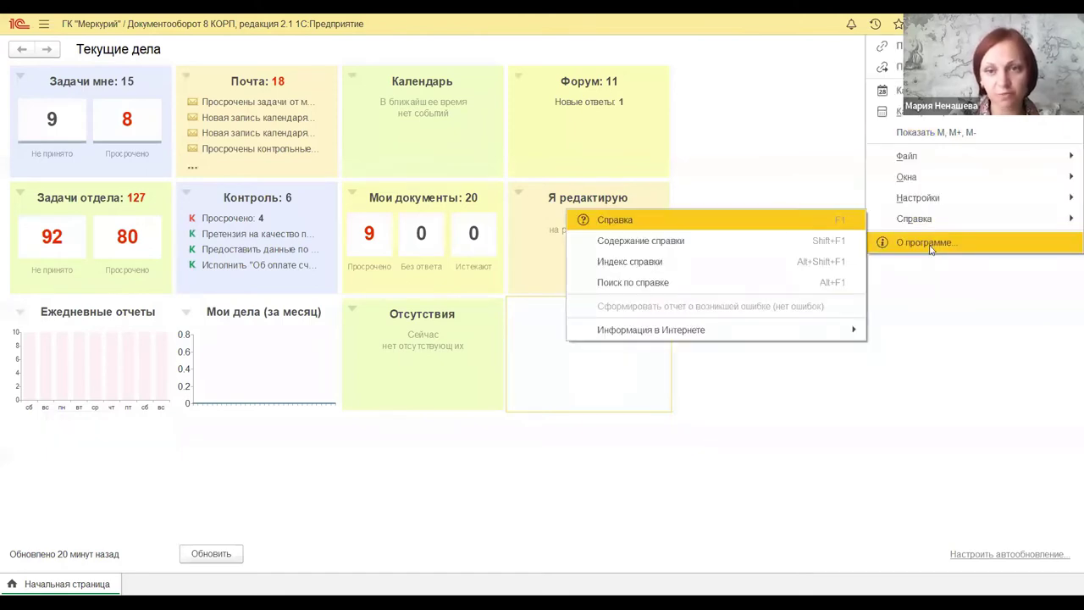
{"action": "left_click", "coordinate": [925, 242]}
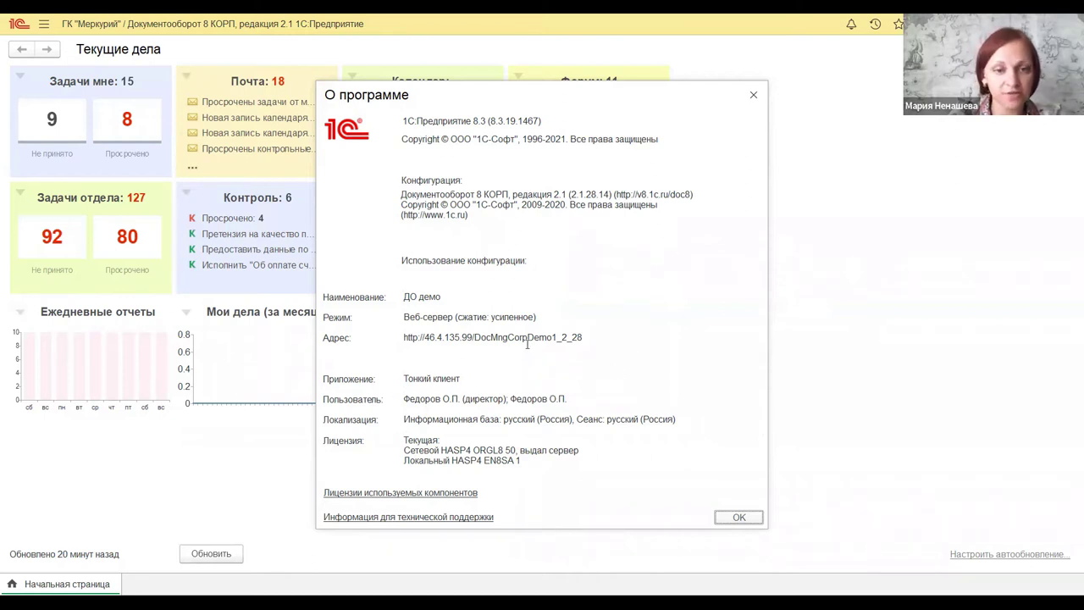
{"action": "left_click", "coordinate": [756, 95]}
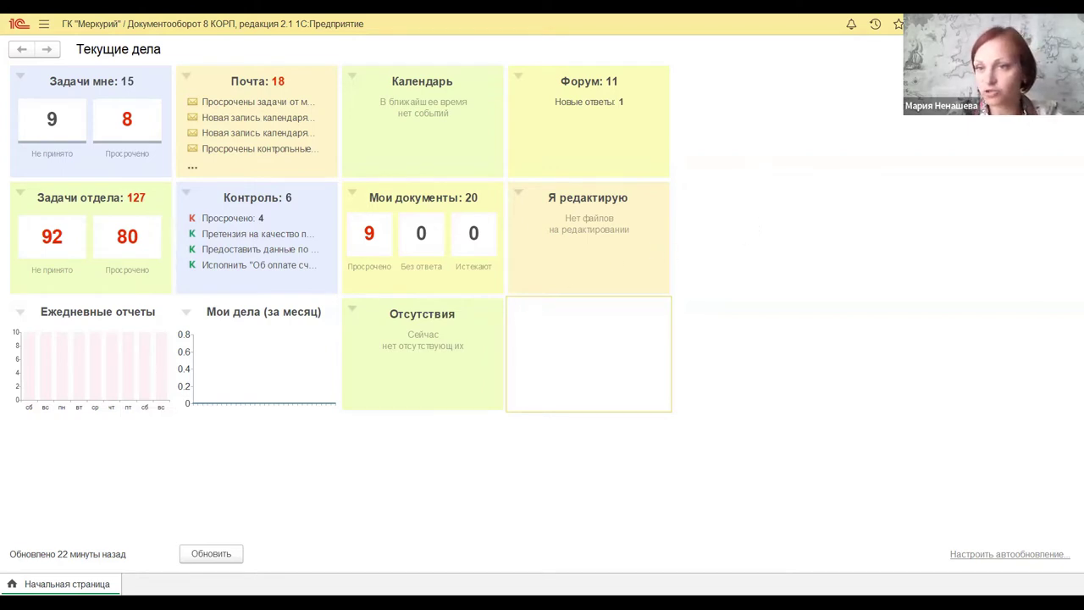
Step: Review the start page layout settings (Настройка начальной страницы) and close them without making changes
{"action": "left_click", "coordinate": [1060, 24]}
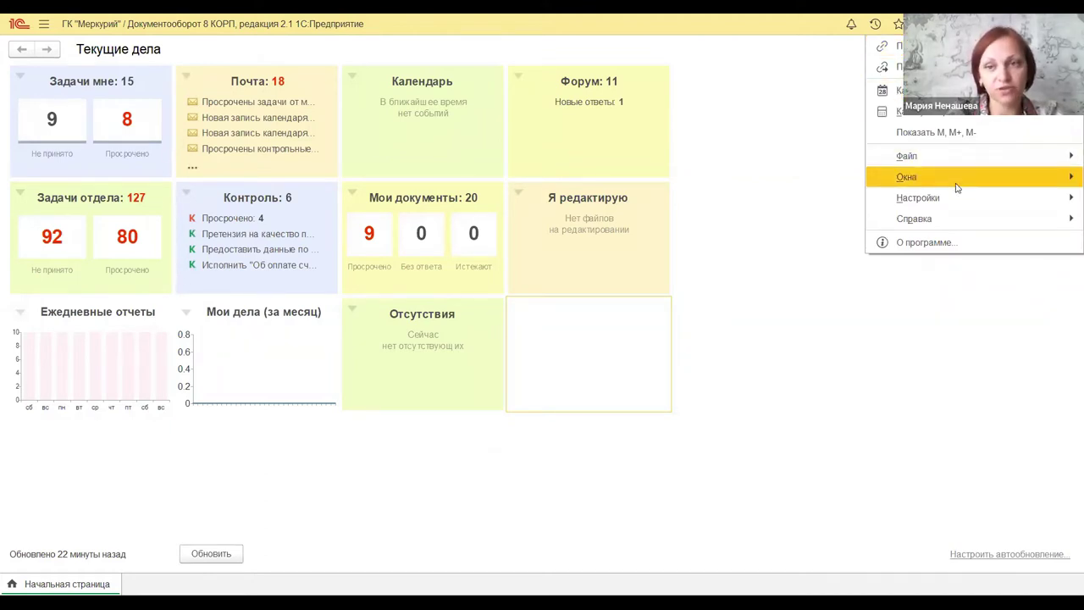
{"action": "mouse_move", "coordinate": [952, 204]}
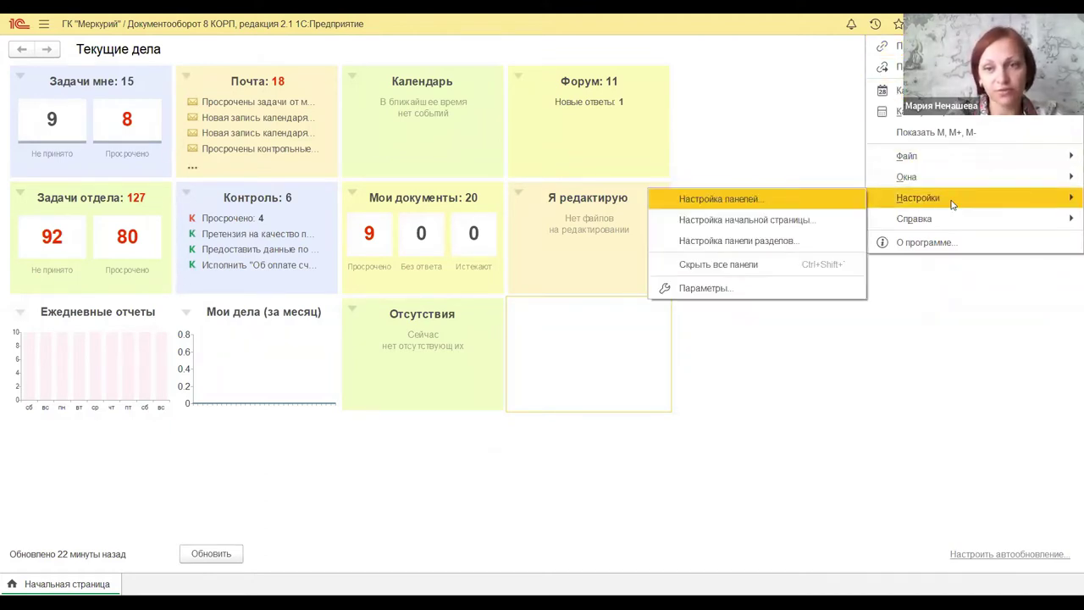
{"action": "left_click", "coordinate": [774, 220]}
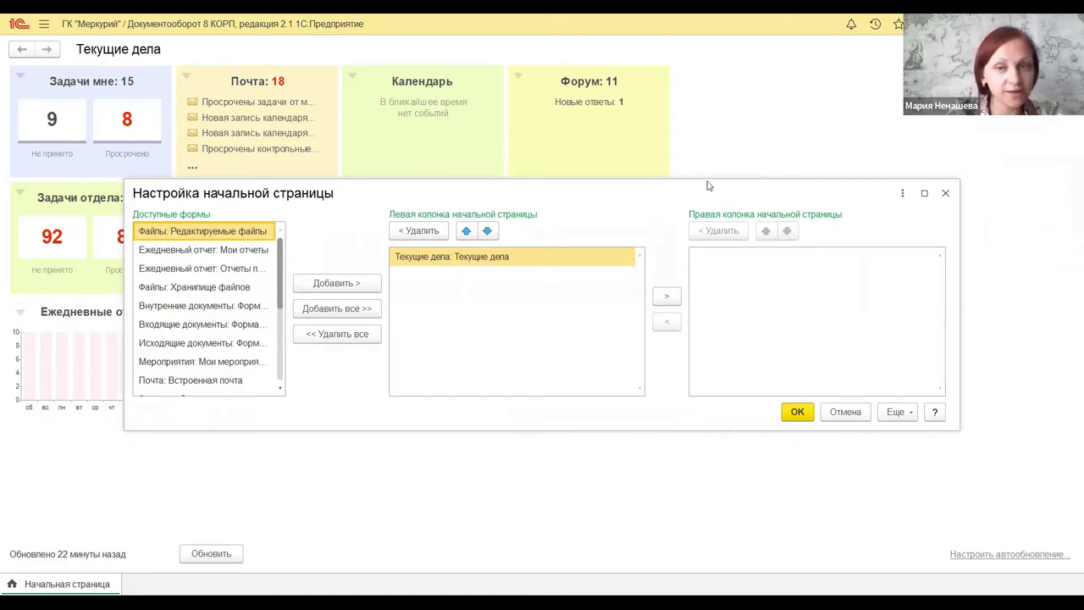
{"action": "left_click_drag", "start_coordinate": [708, 186], "coordinate": [602, 167]}
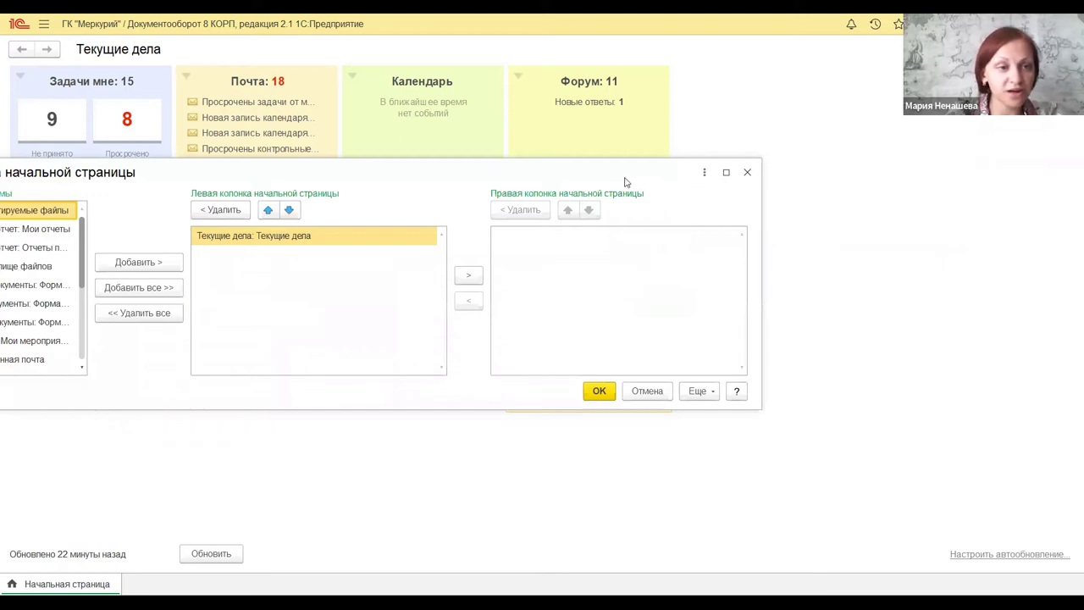
{"action": "left_click", "coordinate": [749, 172]}
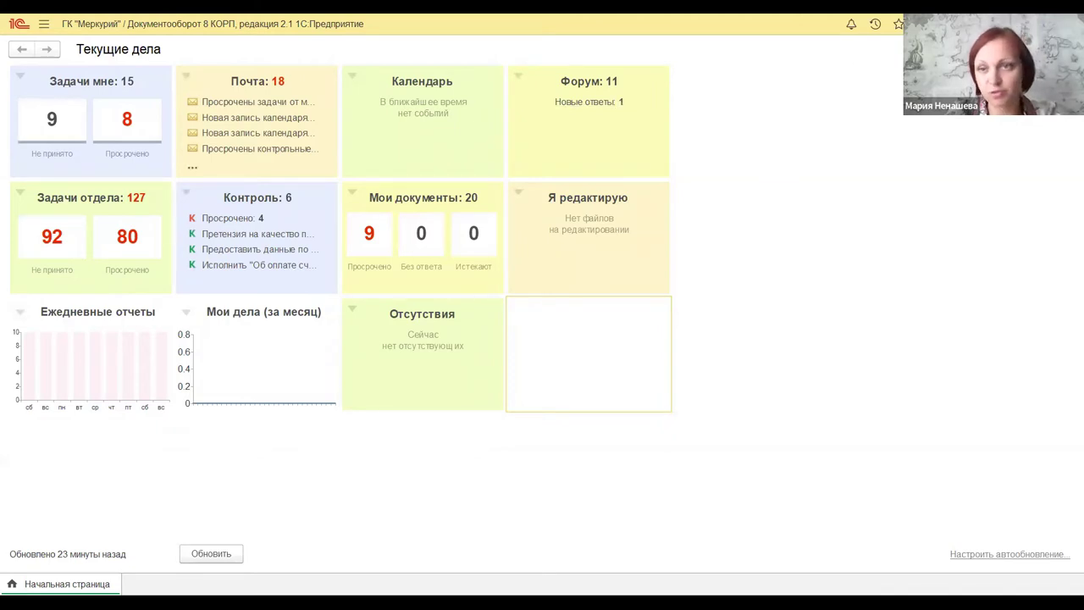
Step: Review the interface panel layout in the panel editor (Редактор панелей) and close it without making changes
{"action": "left_click", "coordinate": [1072, 24]}
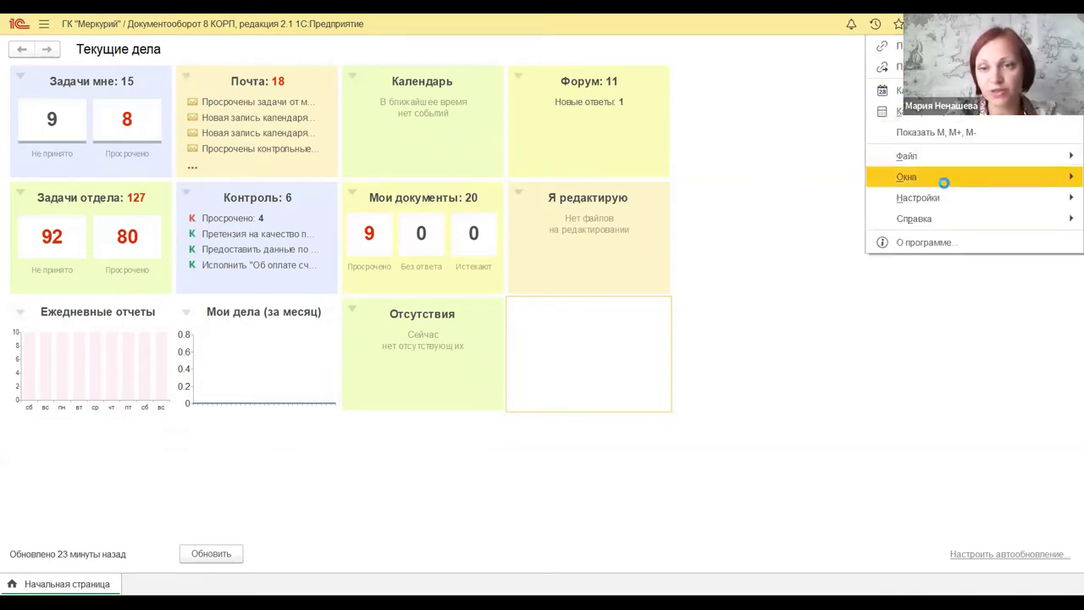
{"action": "mouse_move", "coordinate": [942, 201]}
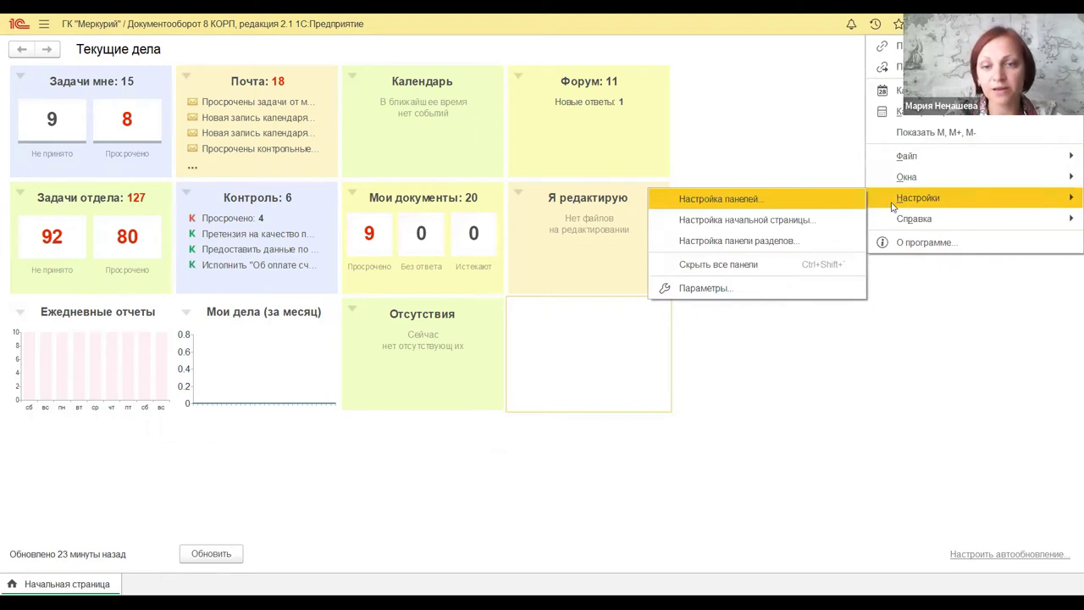
{"action": "left_click", "coordinate": [781, 194]}
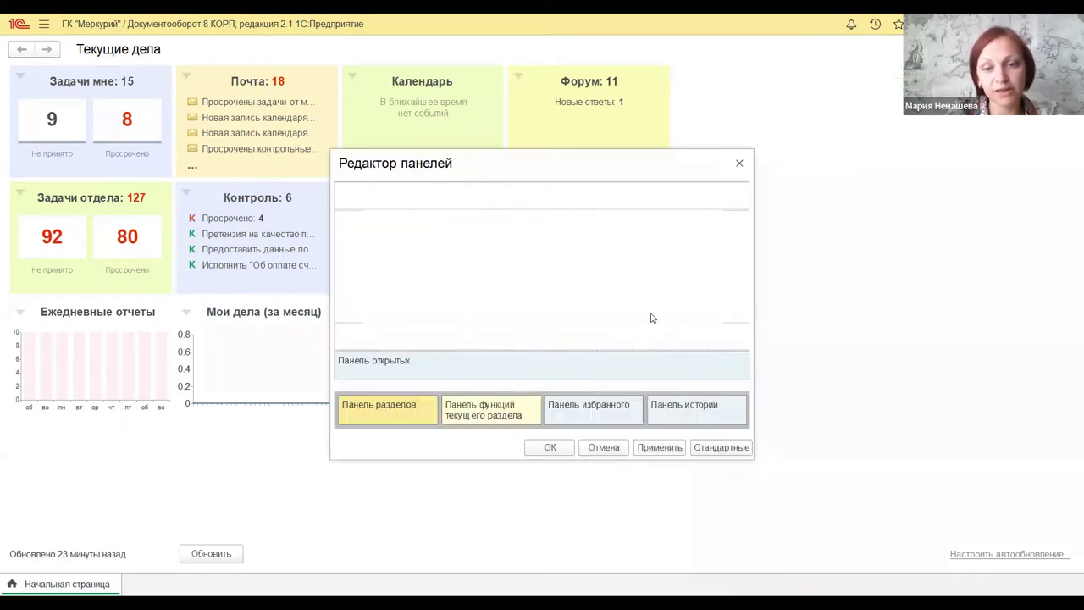
{"action": "left_click", "coordinate": [740, 165]}
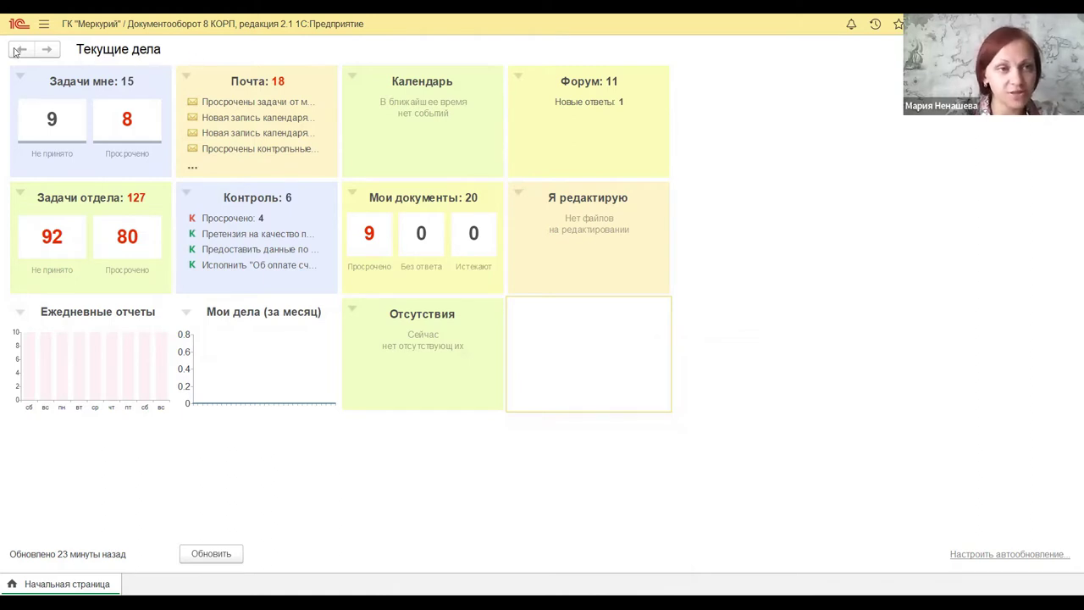
Step: Examine the commands available in each program section, from Главное through Управление процессами to Настройка
{"action": "left_click", "coordinate": [44, 25]}
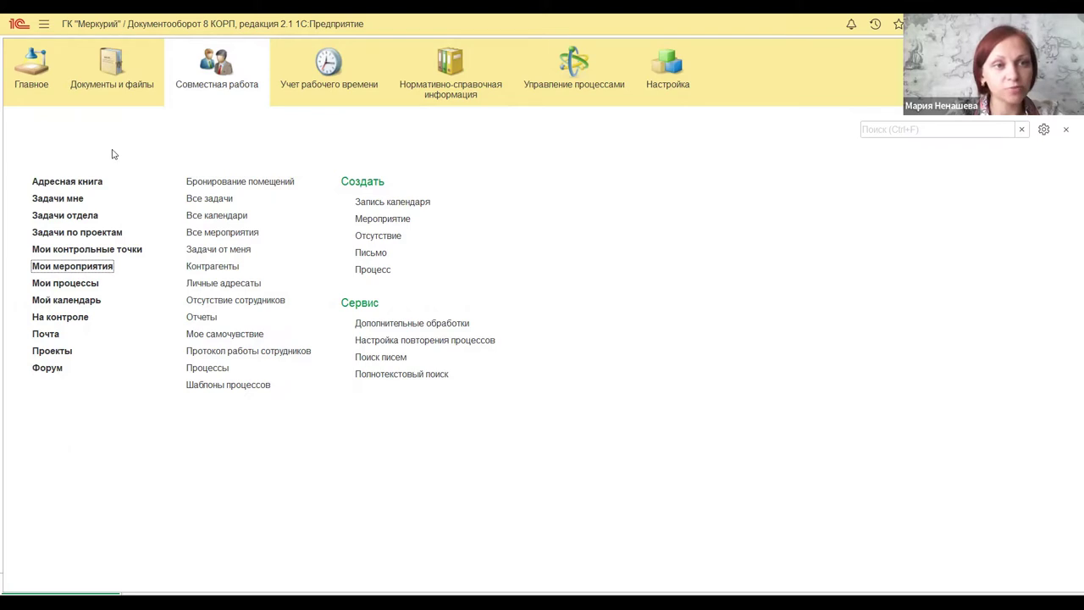
{"action": "left_click", "coordinate": [30, 85]}
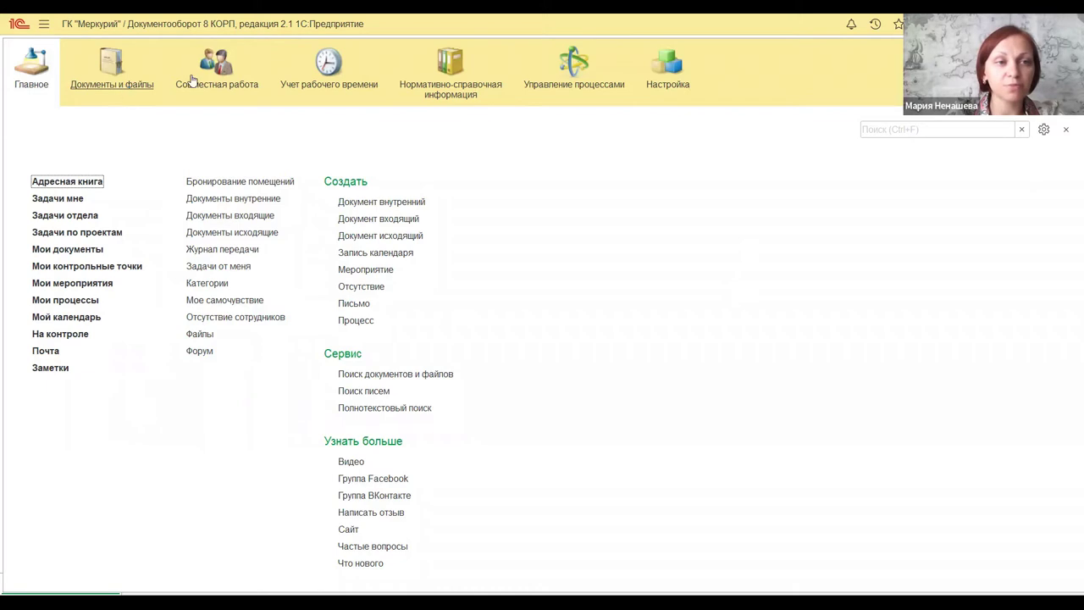
{"action": "left_click", "coordinate": [154, 95]}
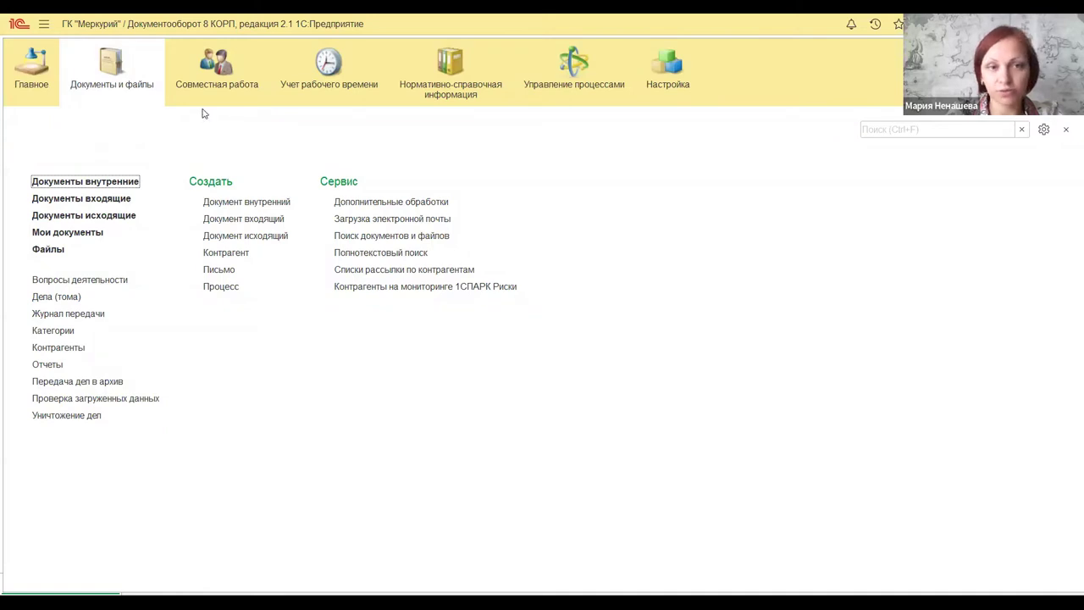
{"action": "left_click", "coordinate": [241, 87]}
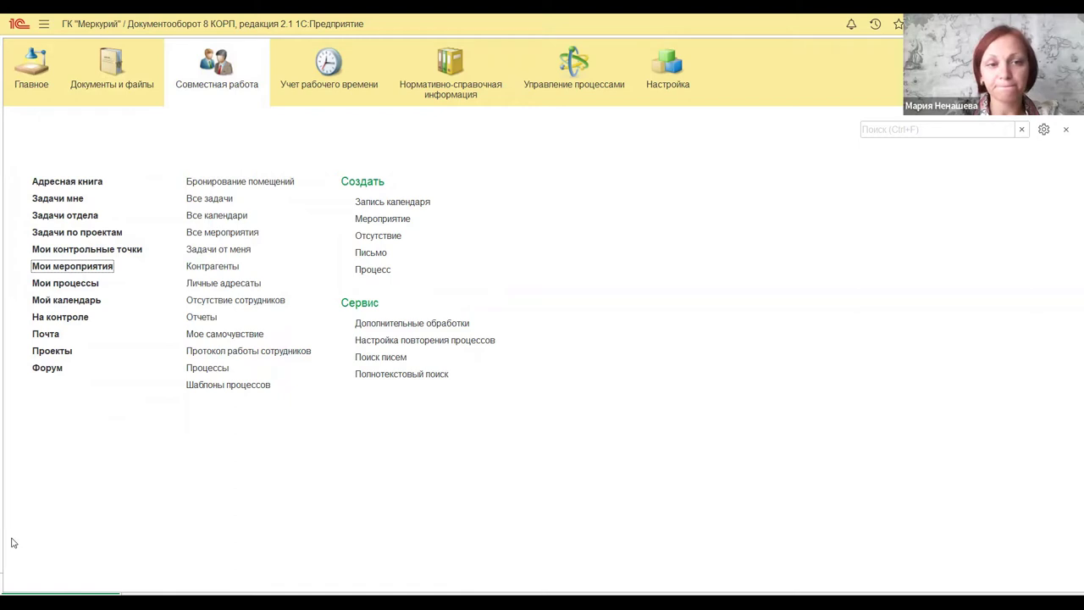
{"action": "left_click", "coordinate": [312, 88]}
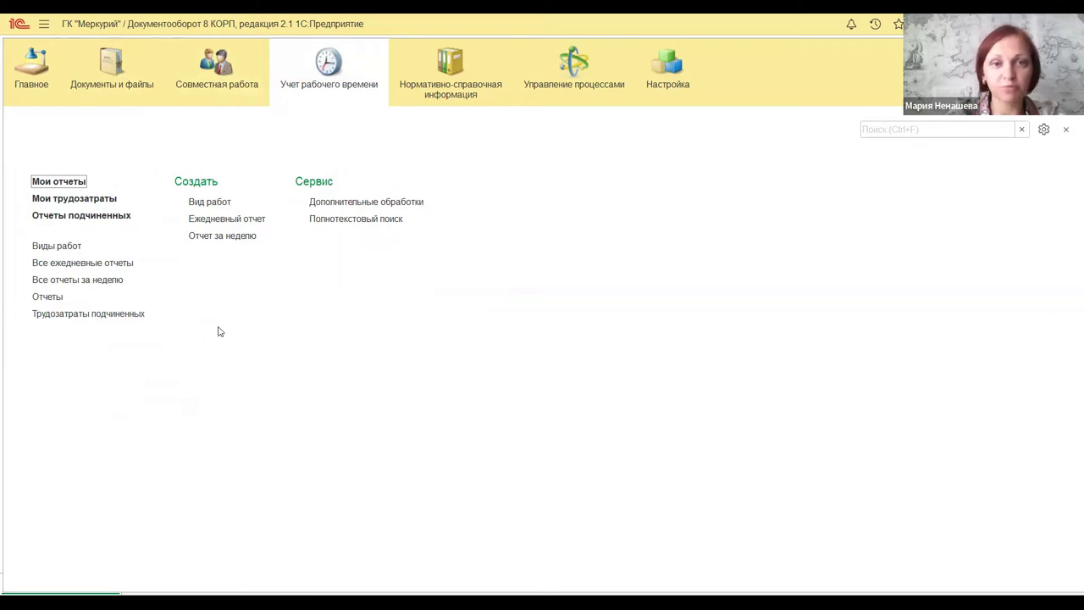
{"action": "left_click", "coordinate": [450, 92]}
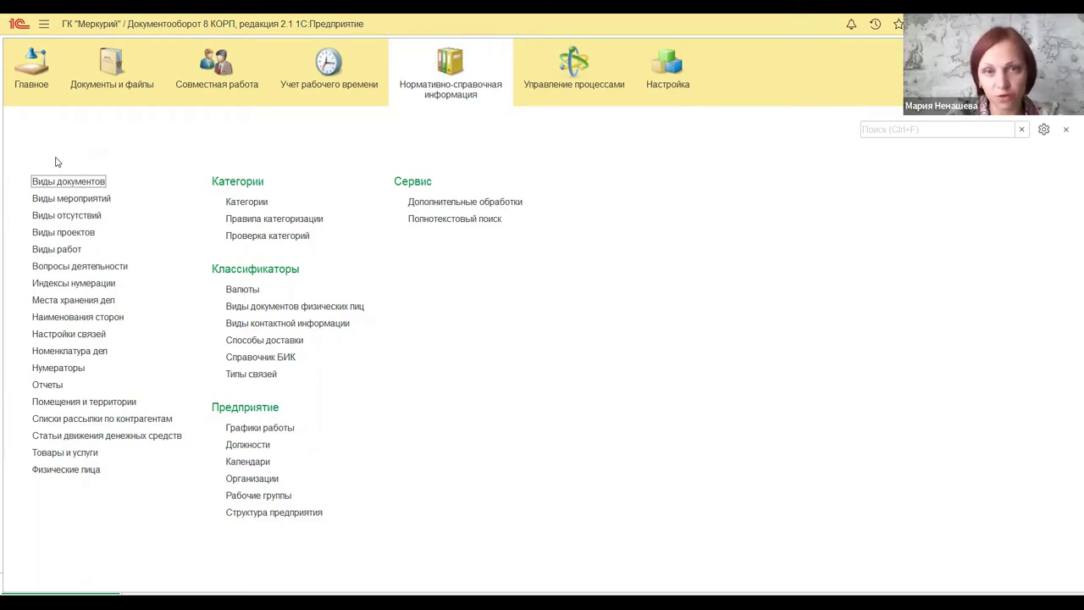
{"action": "left_click", "coordinate": [582, 89]}
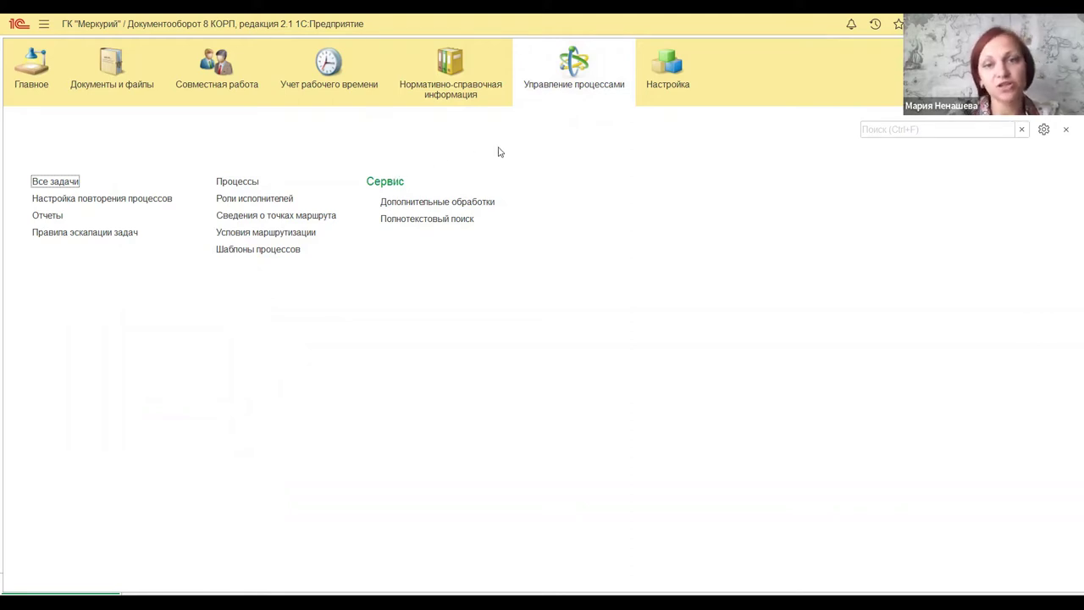
{"action": "left_click", "coordinate": [667, 85]}
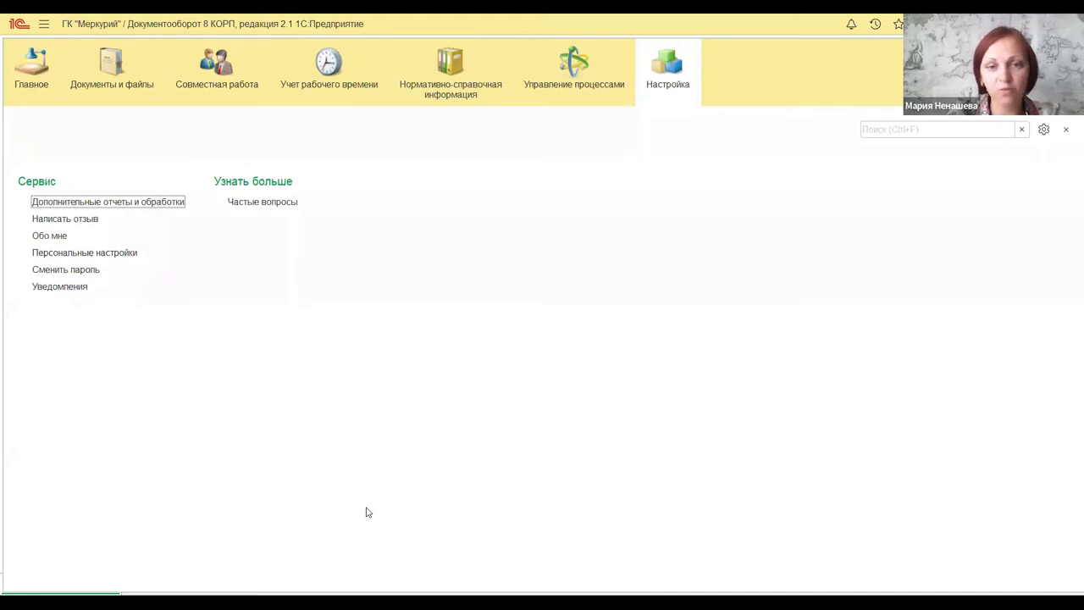
Step: Switch to the webinar presentation in PowerPoint and show the slide "Справочник Мероприятия"
{"action": "key", "text": "alt+Tab"}
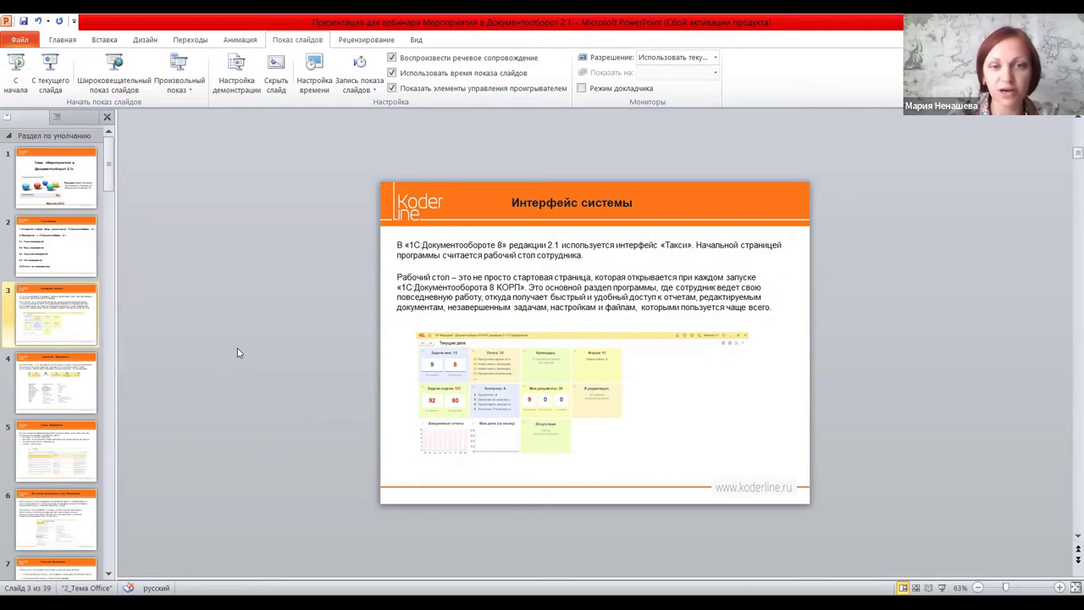
{"action": "scroll", "coordinate": [238, 352], "scroll_direction": "down", "scroll_amount": 2}
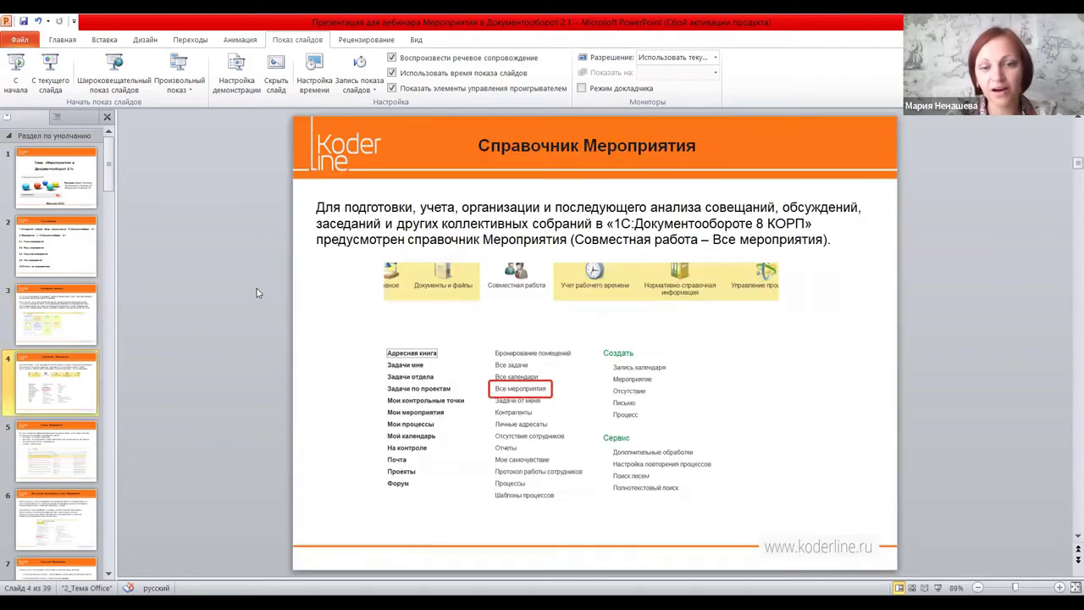
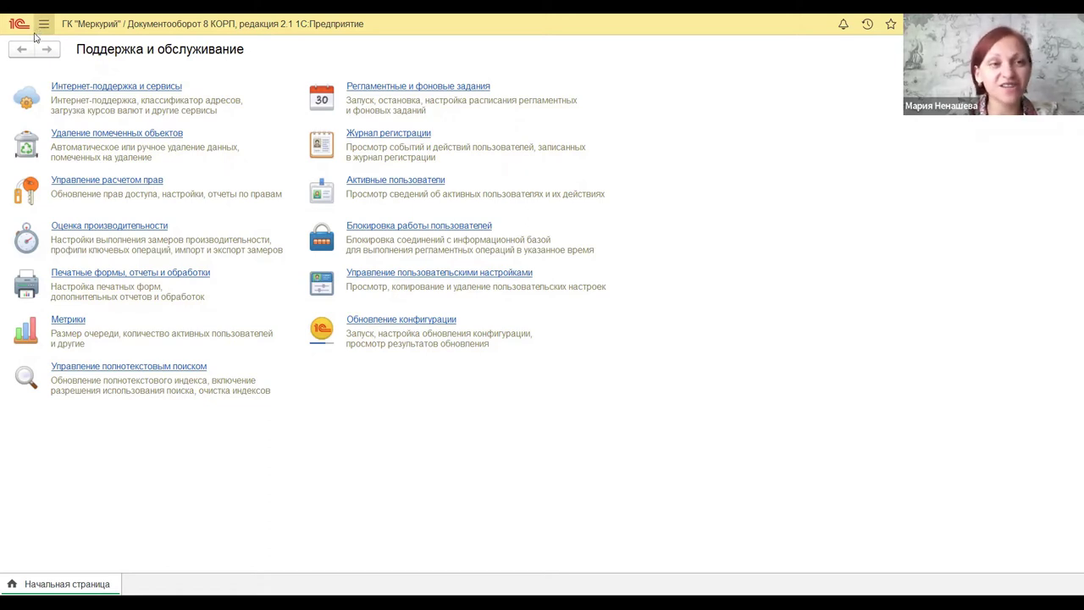
Step: Open Общие настройки in Настройка программы under Настройка и администрирование, and save the general program settings
{"action": "left_click", "coordinate": [33, 31]}
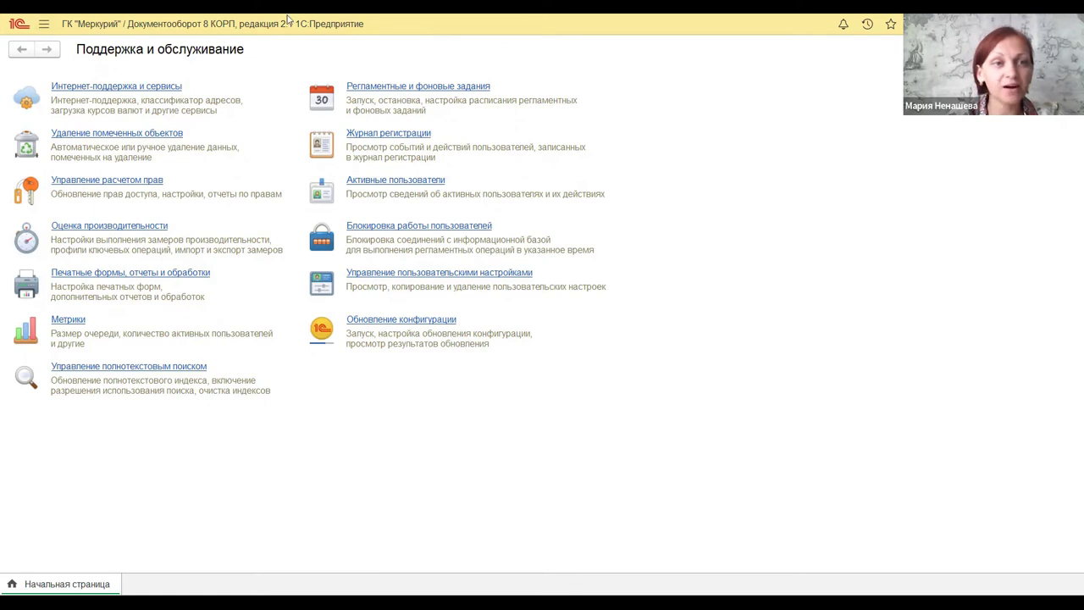
{"action": "left_click", "coordinate": [44, 25]}
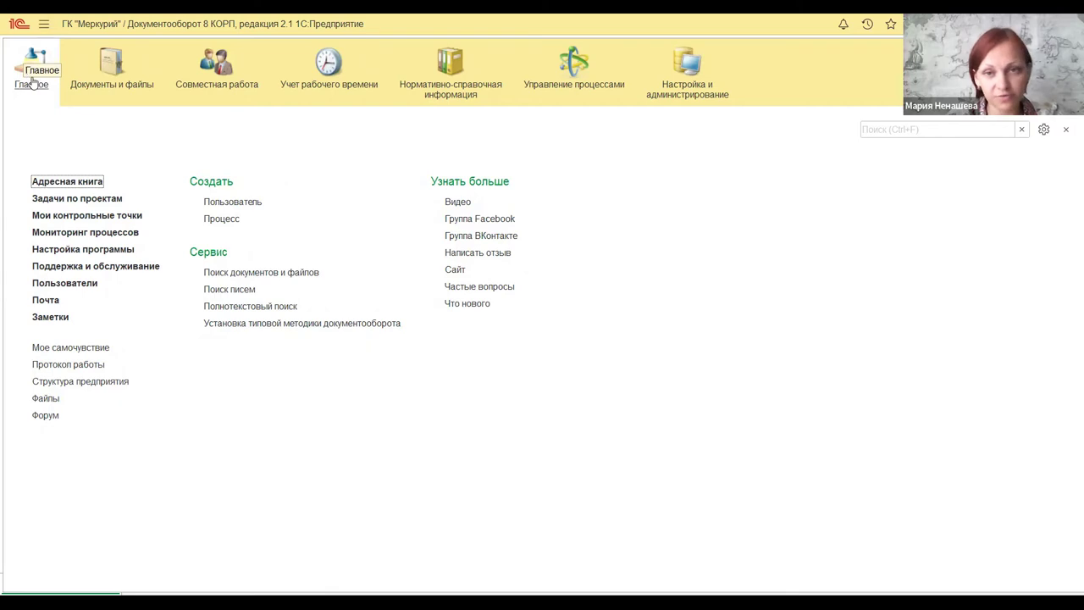
{"action": "left_click", "coordinate": [664, 102]}
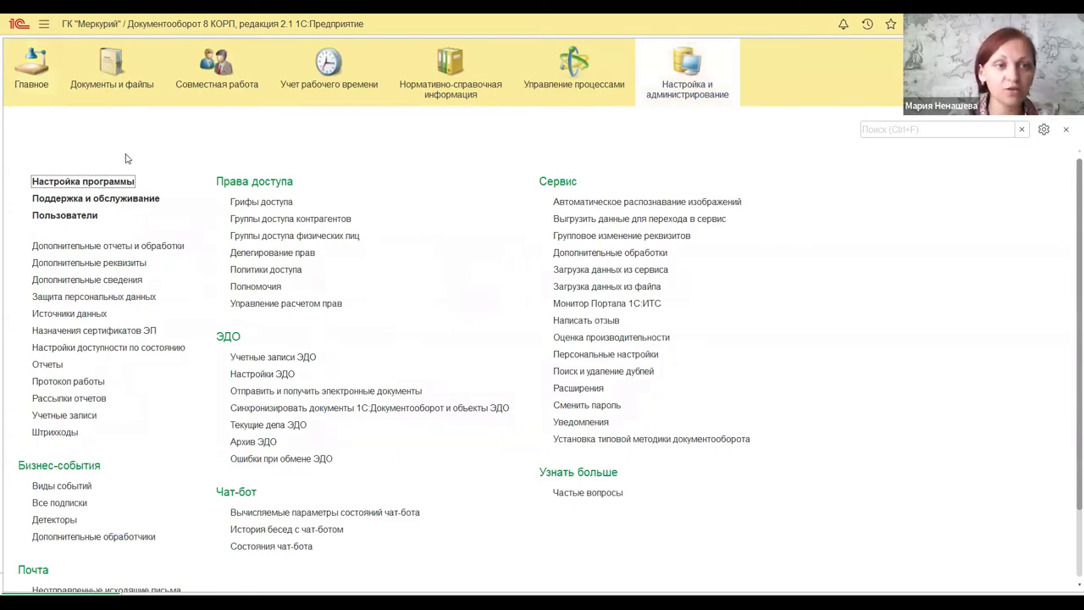
{"action": "left_click", "coordinate": [39, 183]}
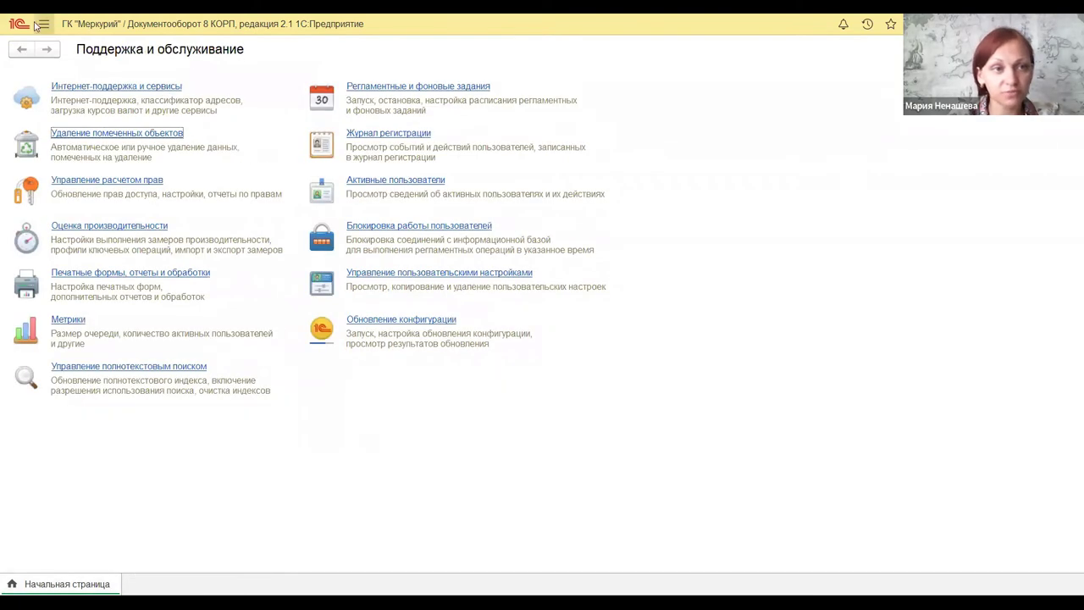
{"action": "left_click", "coordinate": [38, 24]}
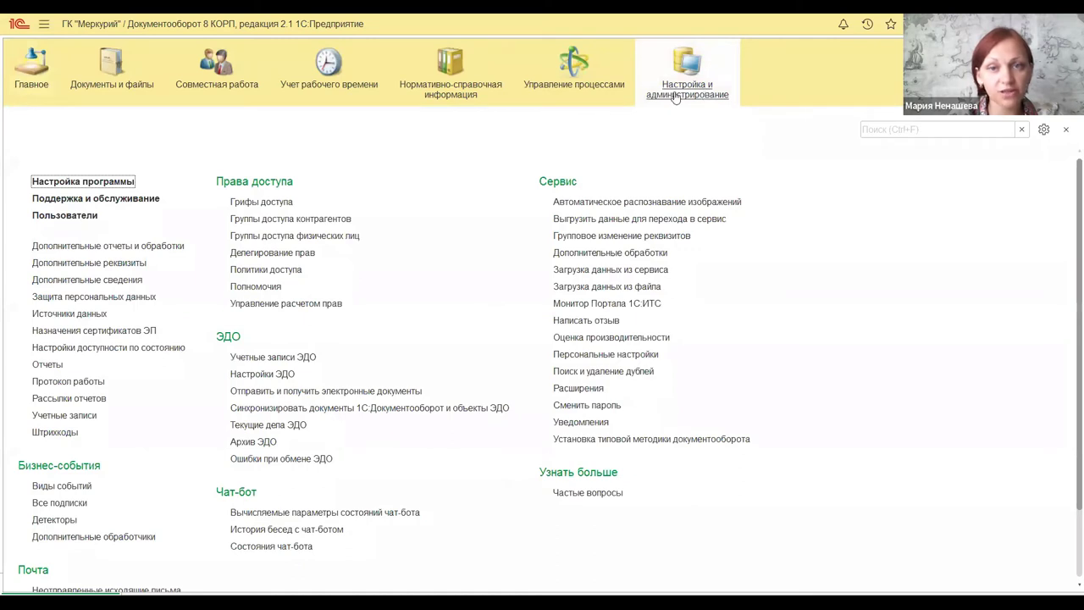
{"action": "left_click", "coordinate": [93, 184]}
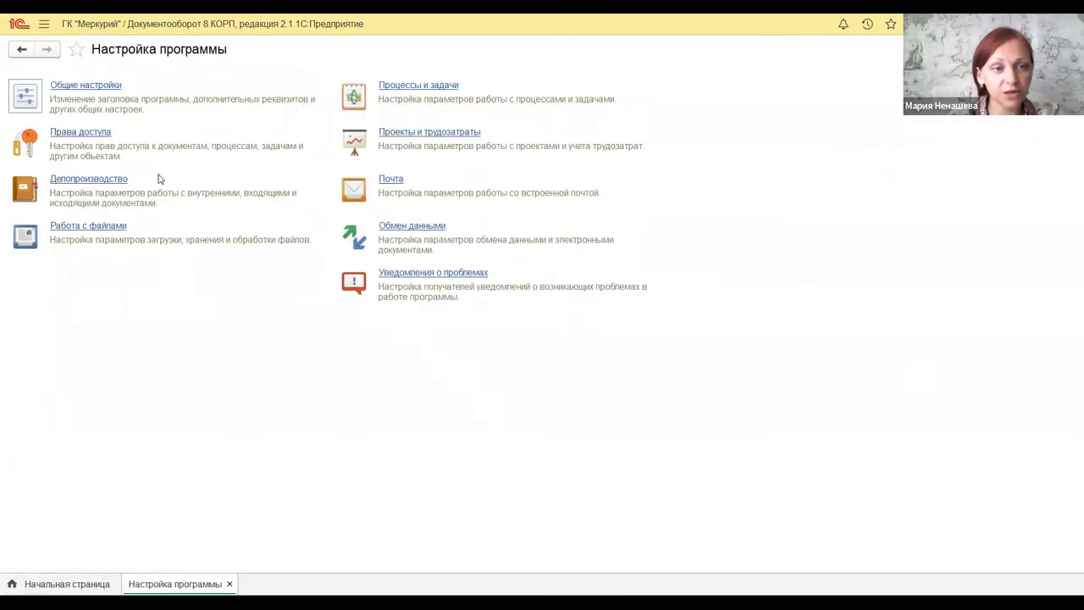
{"action": "left_click", "coordinate": [94, 86]}
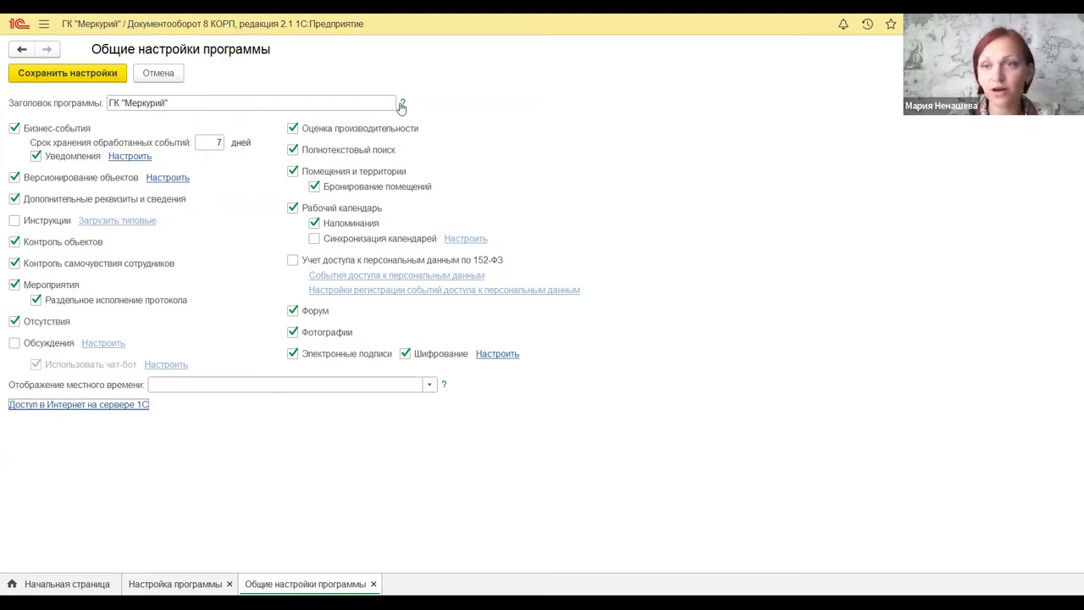
{"action": "left_click", "coordinate": [102, 73]}
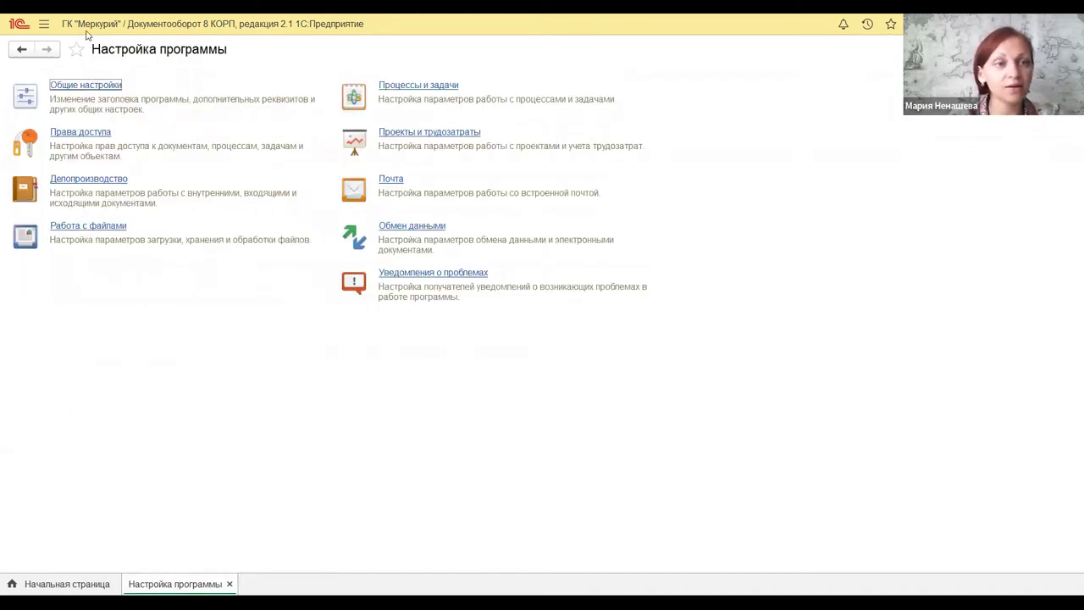
Step: Open Все мероприятия in Совместная работа and select the webinar invitation "Основные изменения в кадровом законодательстве"
{"action": "left_click", "coordinate": [43, 26]}
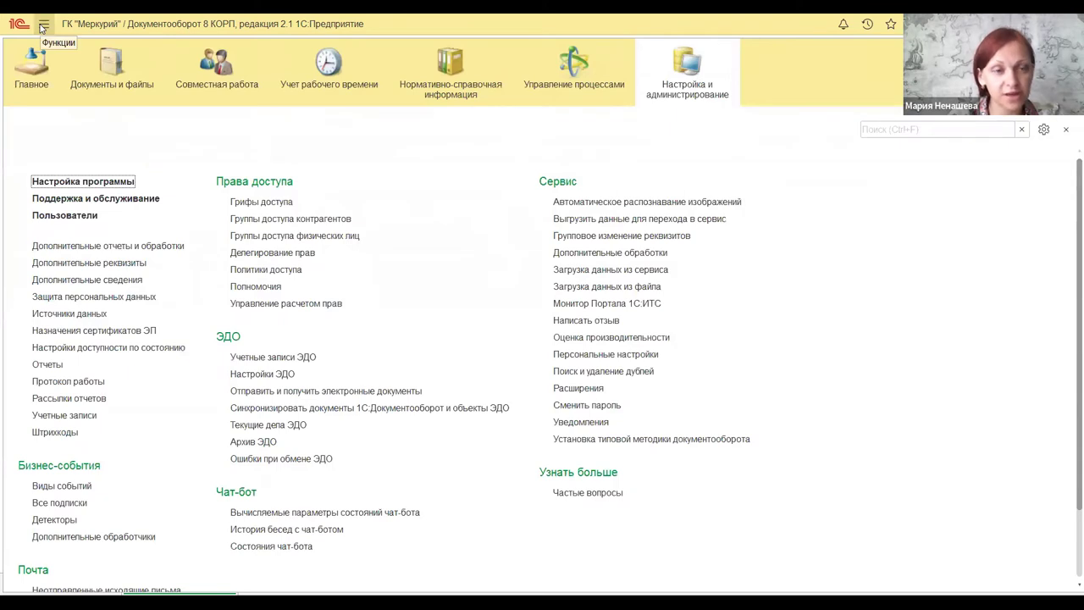
{"action": "left_click", "coordinate": [224, 88]}
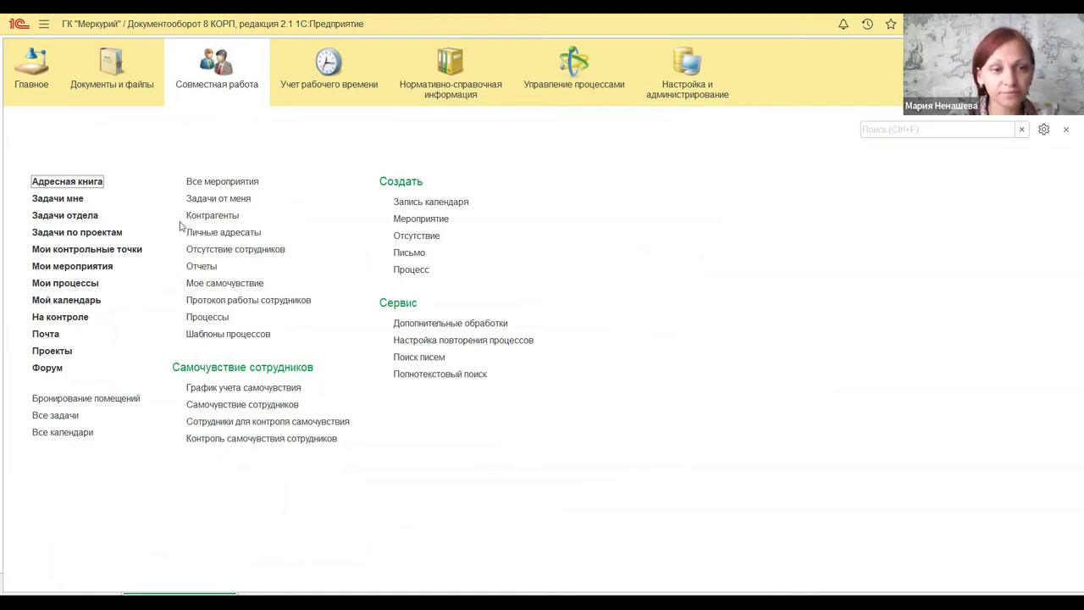
{"action": "left_click", "coordinate": [204, 181]}
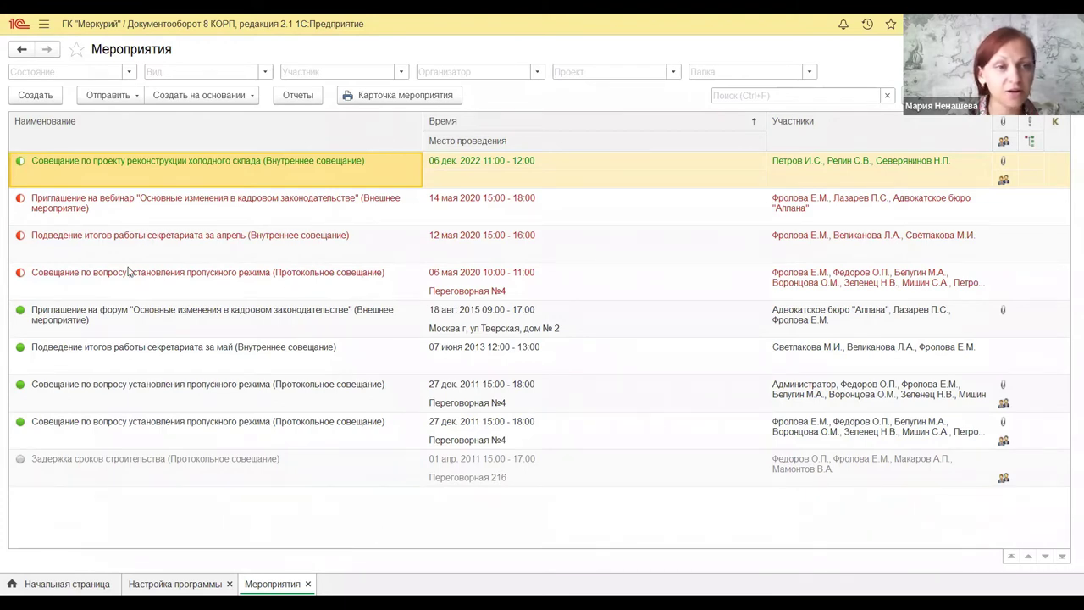
{"action": "left_click", "coordinate": [225, 221]}
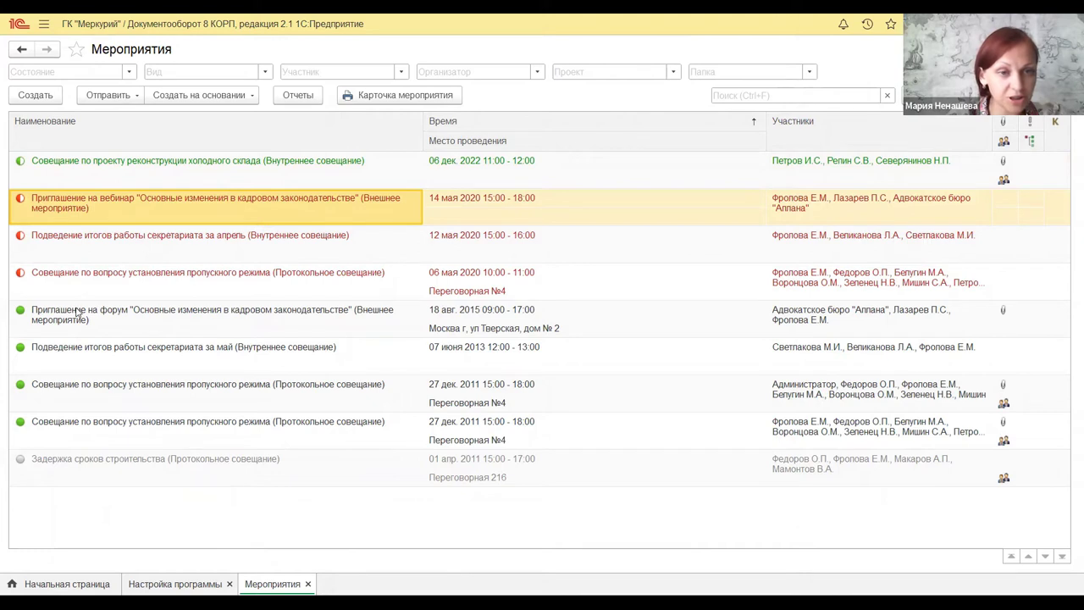
Step: Select the forum invitation and the event "Задержка сроков строительства" in the events list, and switch to the PowerPoint presentation
{"action": "left_click", "coordinate": [107, 313]}
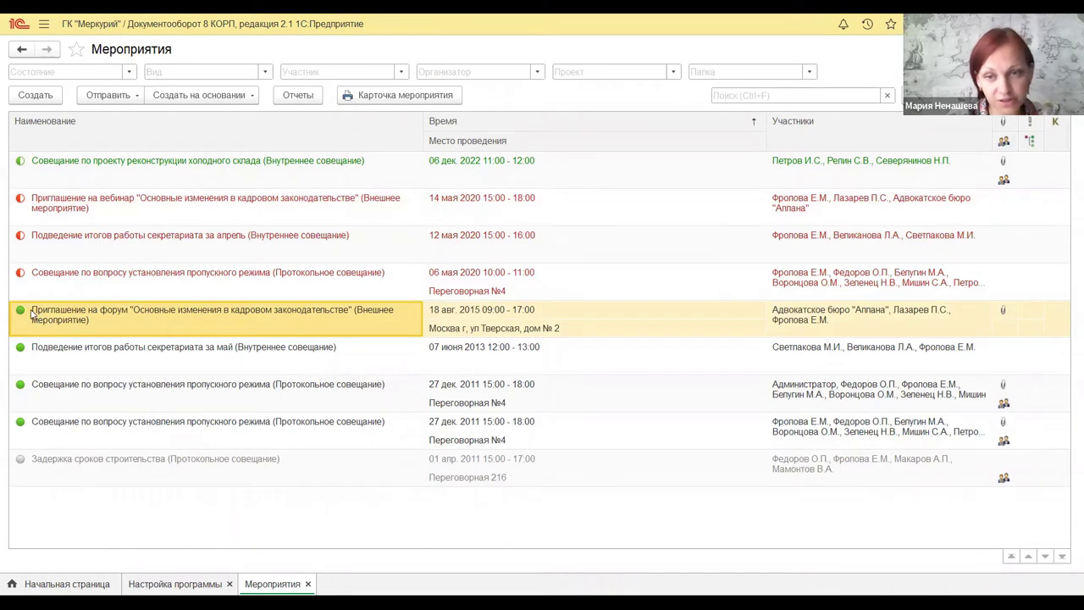
{"action": "left_click", "coordinate": [52, 474]}
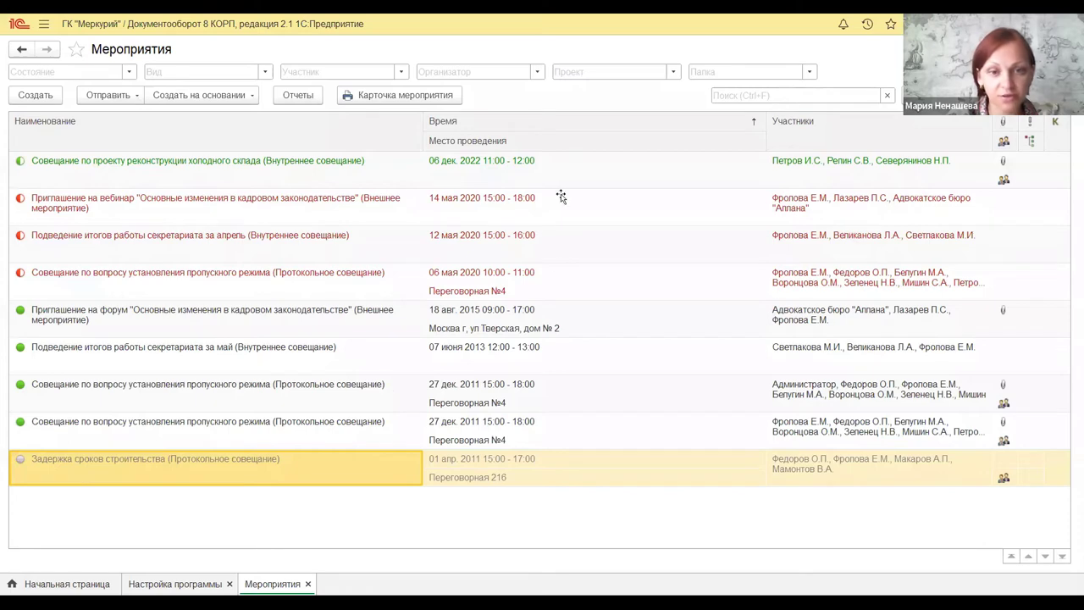
{"action": "key", "text": "alt+Tab"}
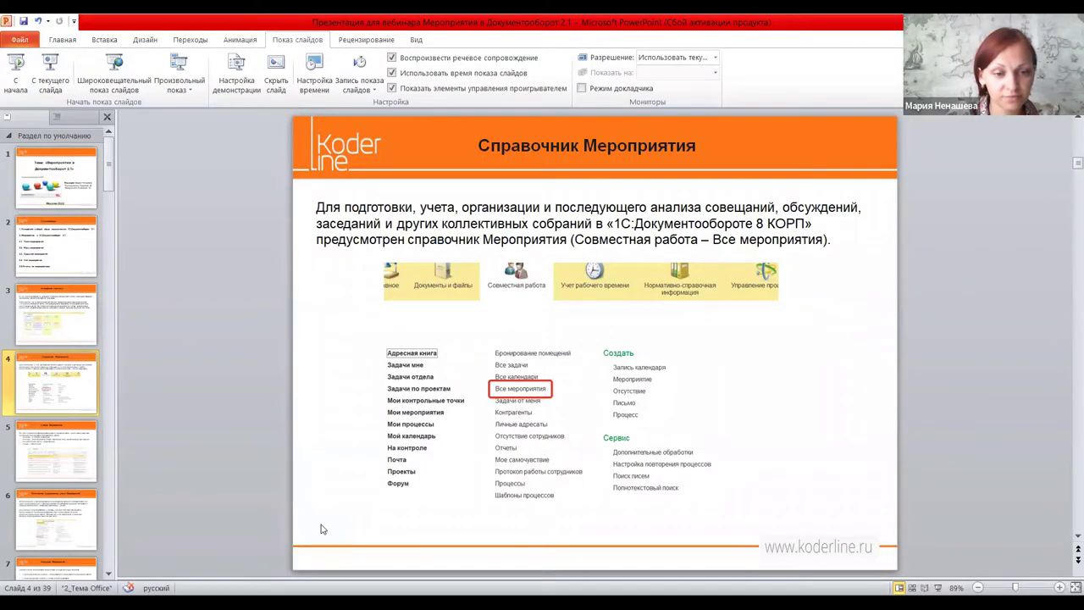
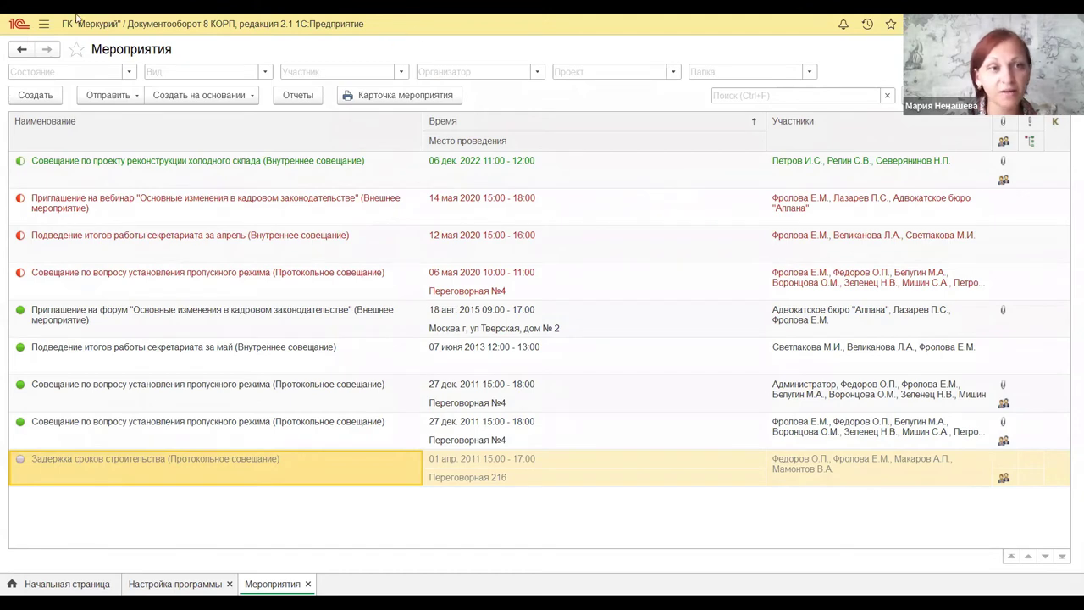
Step: Switch back to 1С:Документооборот, open a blank event form from Совместная работа, and close it unsaved along with the events list
{"action": "left_click", "coordinate": [44, 26]}
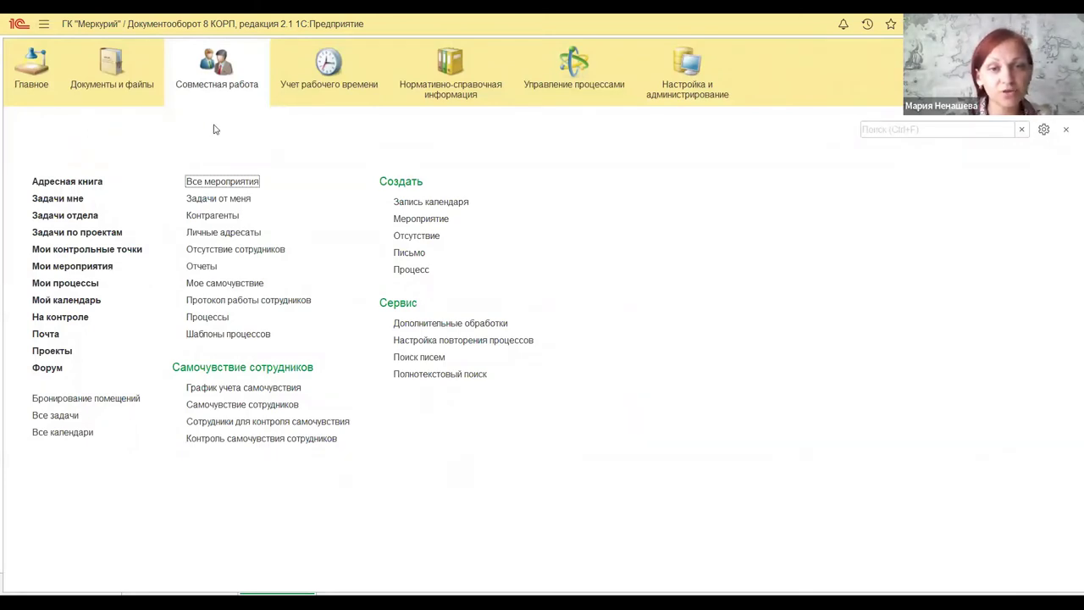
{"action": "left_click", "coordinate": [409, 219]}
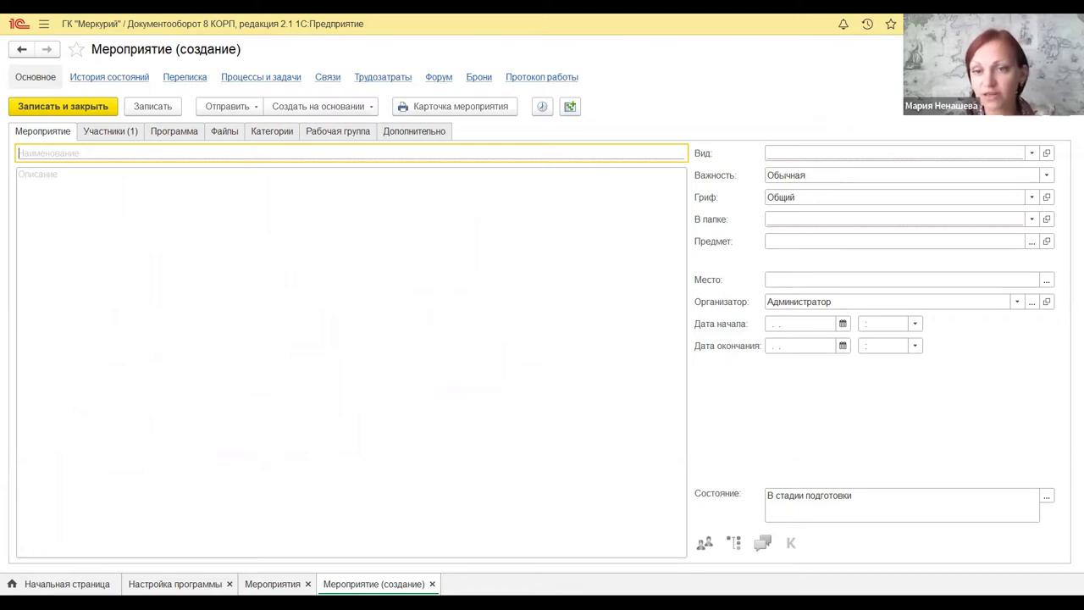
{"action": "key", "text": "Escape"}
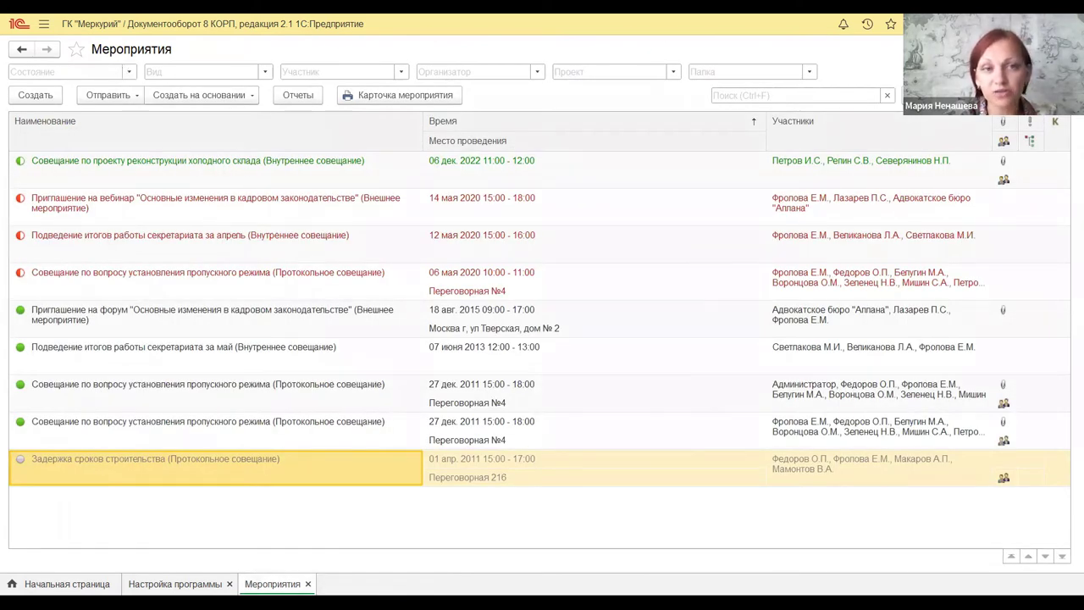
{"action": "key", "text": "Escape"}
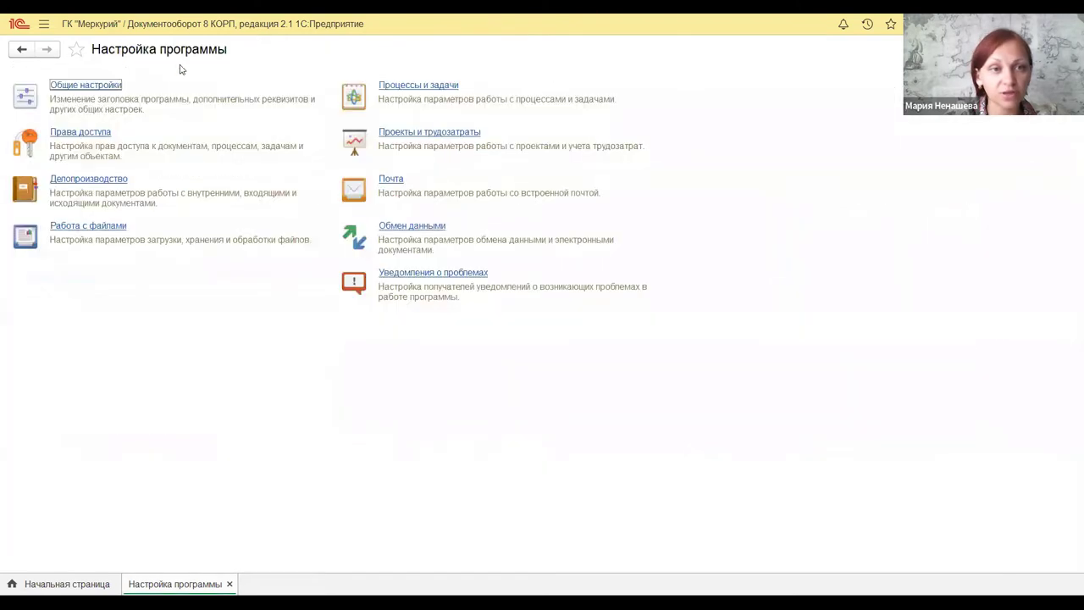
Step: Reopen Все мероприятия in Совместная работа, open a blank event form from the list, and close it unsaved
{"action": "left_click", "coordinate": [44, 23]}
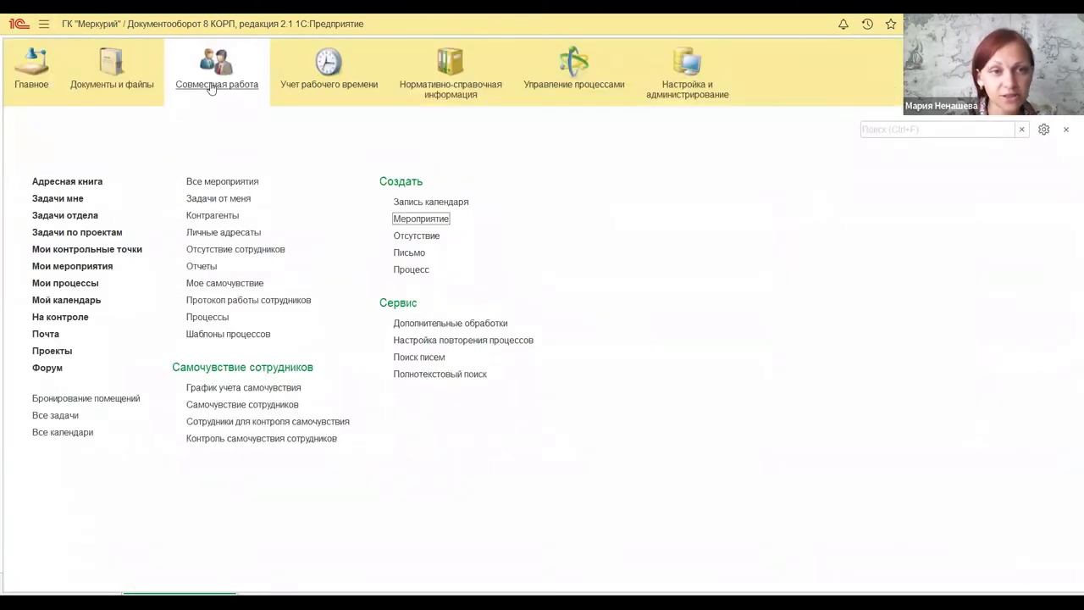
{"action": "left_click", "coordinate": [208, 178]}
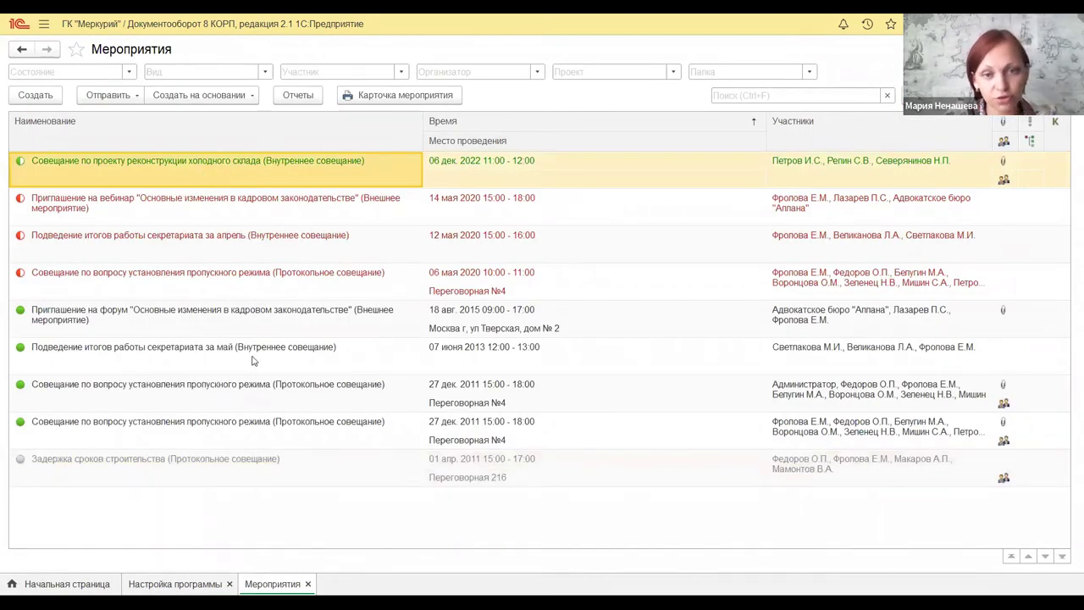
{"action": "left_click", "coordinate": [35, 96]}
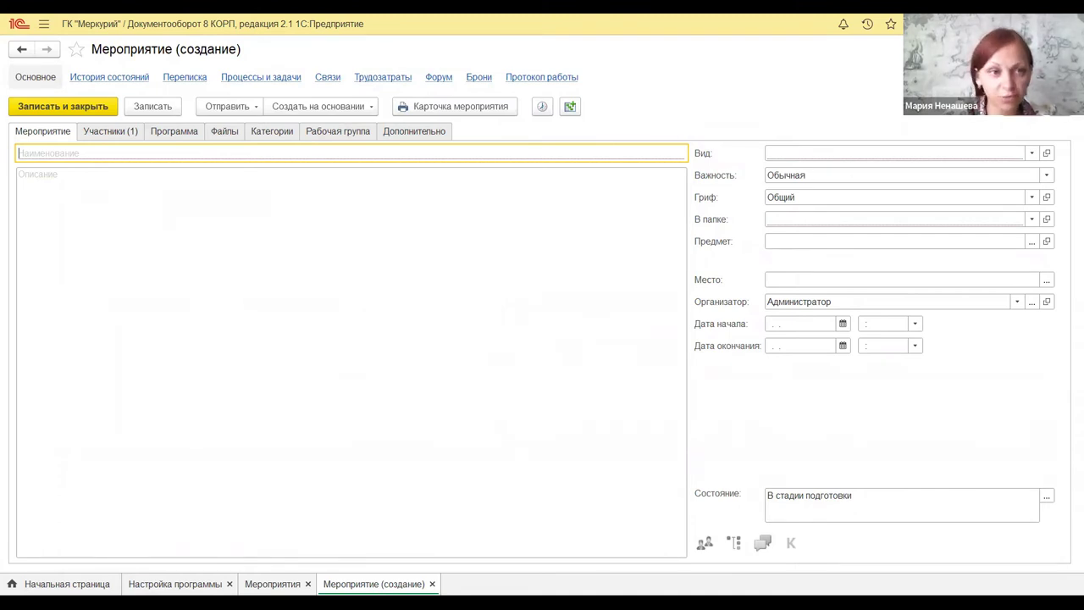
{"action": "key", "text": "Escape"}
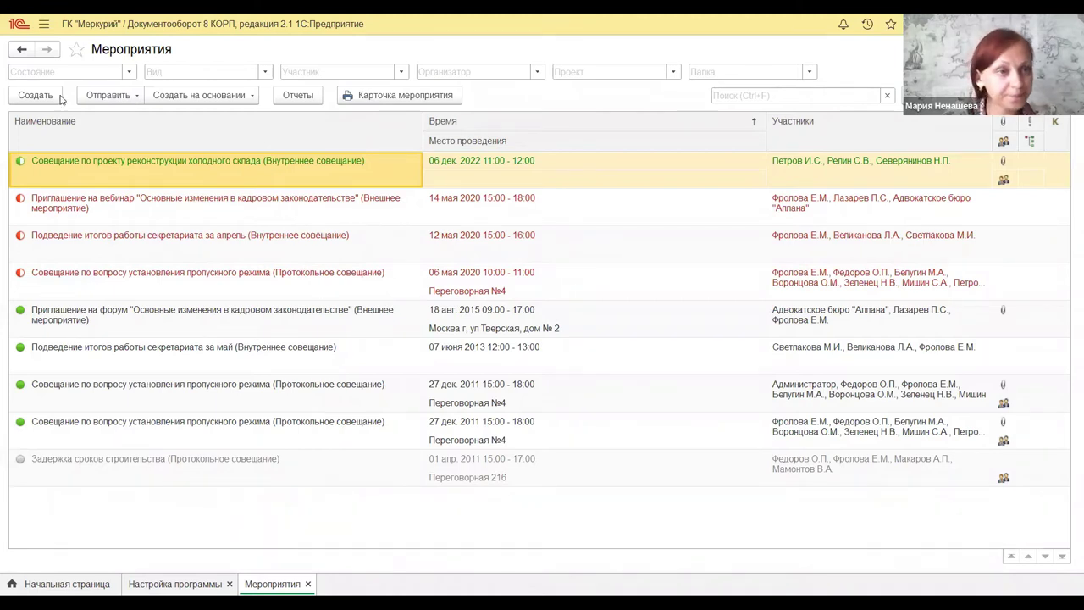
Step: Open Документы внутренние in Документы и файлы and open the internal document "Договор аренды"
{"action": "left_click", "coordinate": [43, 24]}
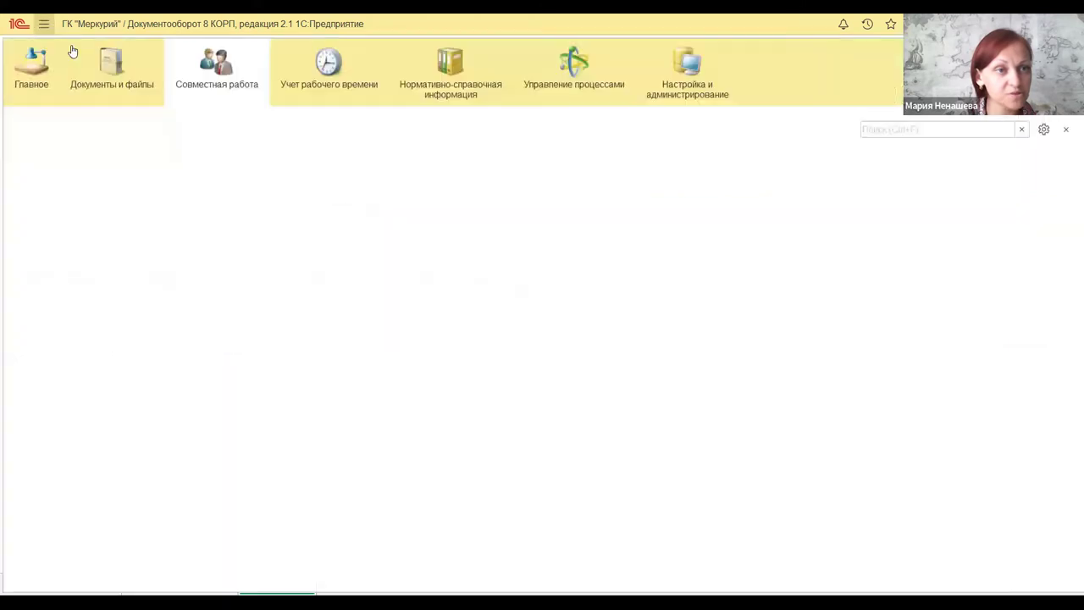
{"action": "left_click", "coordinate": [85, 84]}
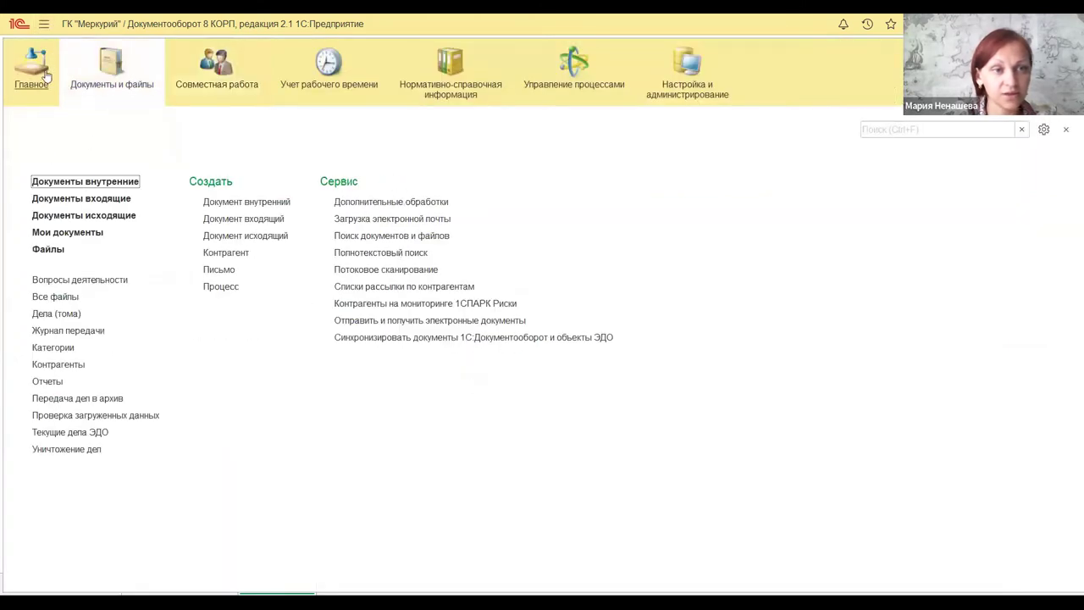
{"action": "left_click", "coordinate": [83, 181]}
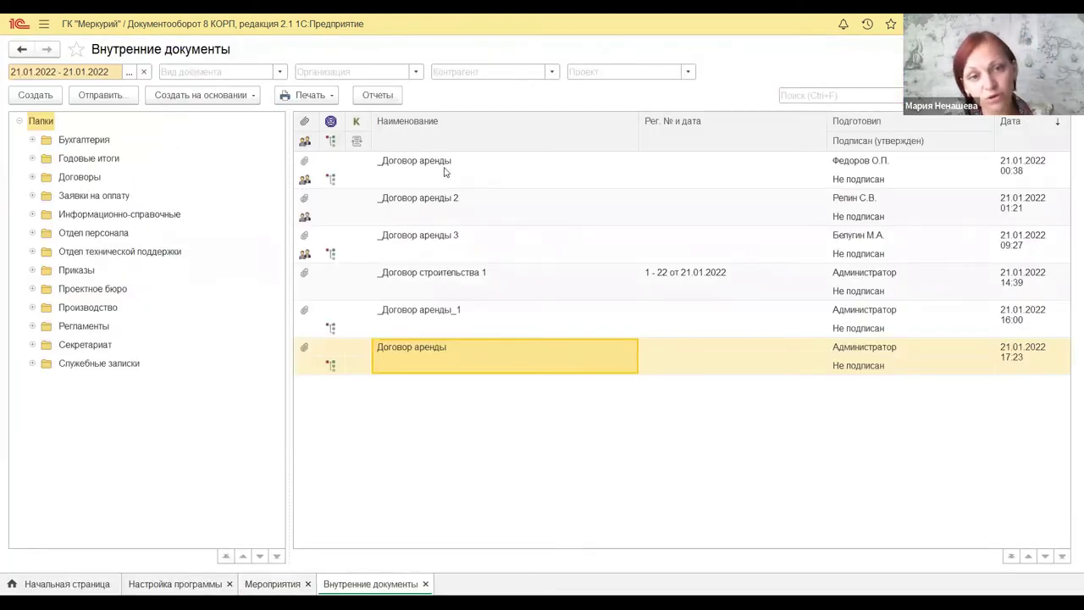
{"action": "double_click", "coordinate": [429, 360]}
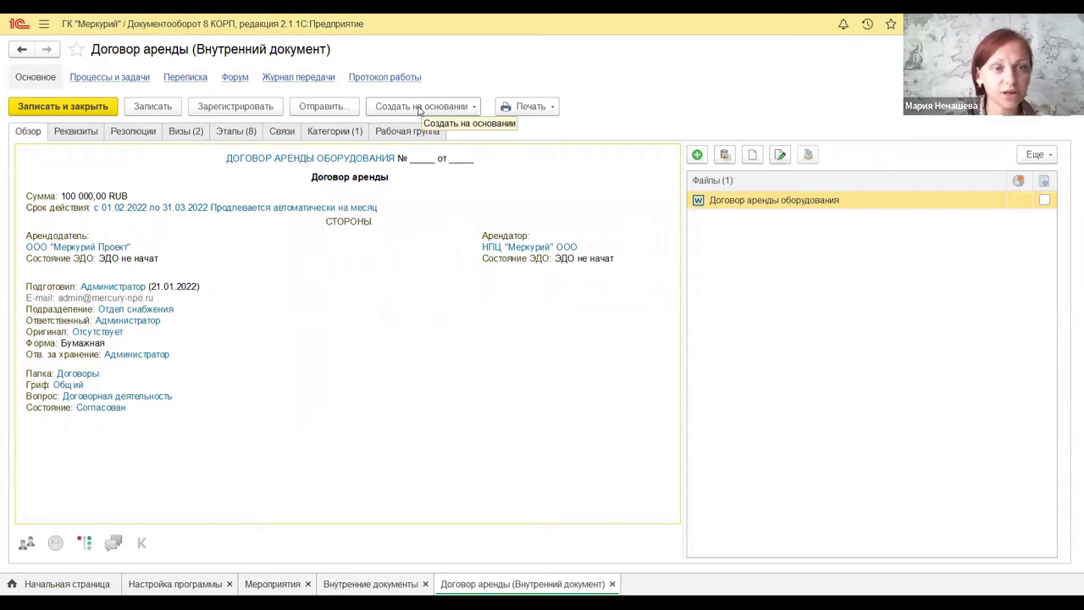
Step: Start a Мероприятие based on the rental contract, view its participants and attached files, and close it unsaved
{"action": "left_click", "coordinate": [420, 108]}
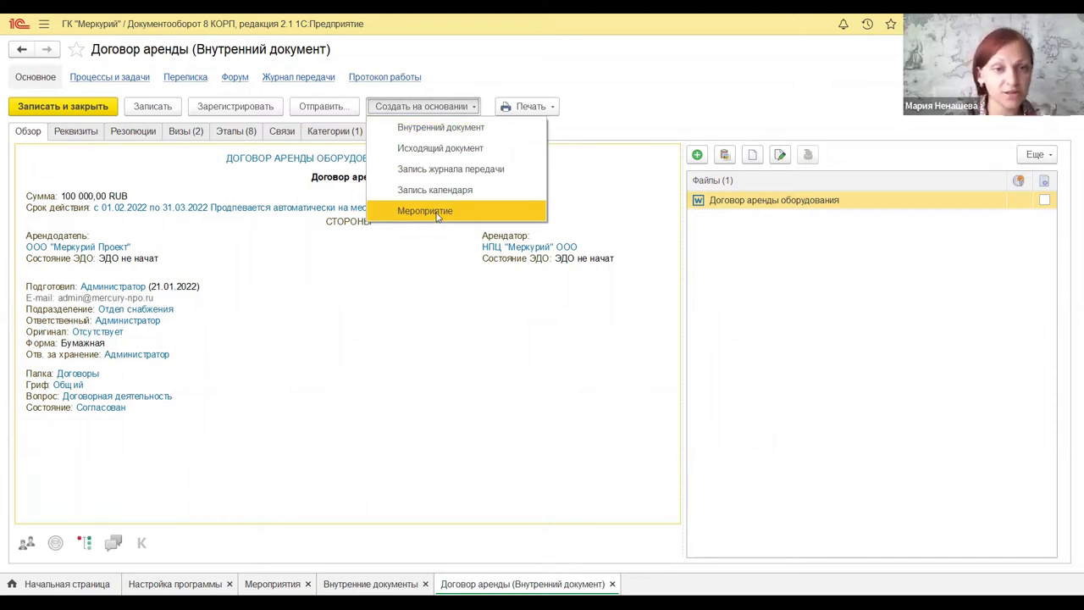
{"action": "left_click", "coordinate": [438, 212]}
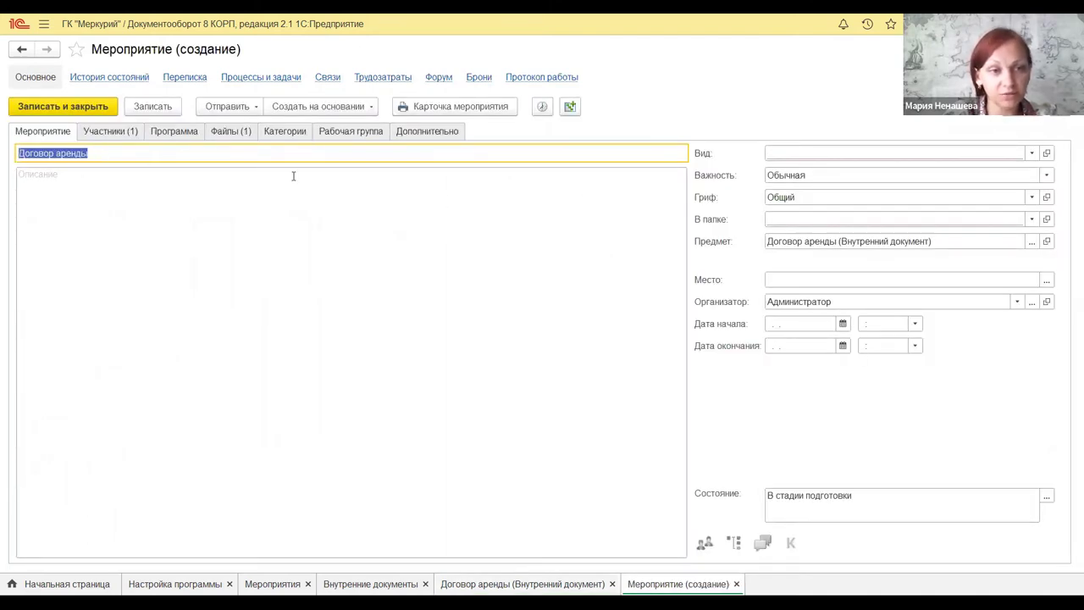
{"action": "left_click", "coordinate": [120, 134]}
{"action": "left_click", "coordinate": [237, 132]}
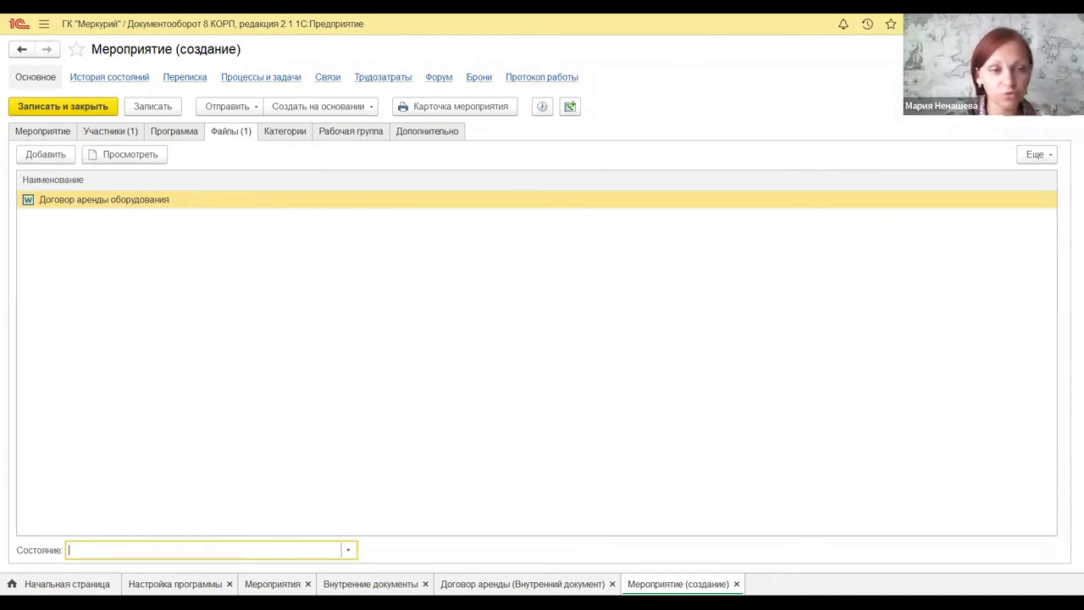
{"action": "key", "text": "Escape"}
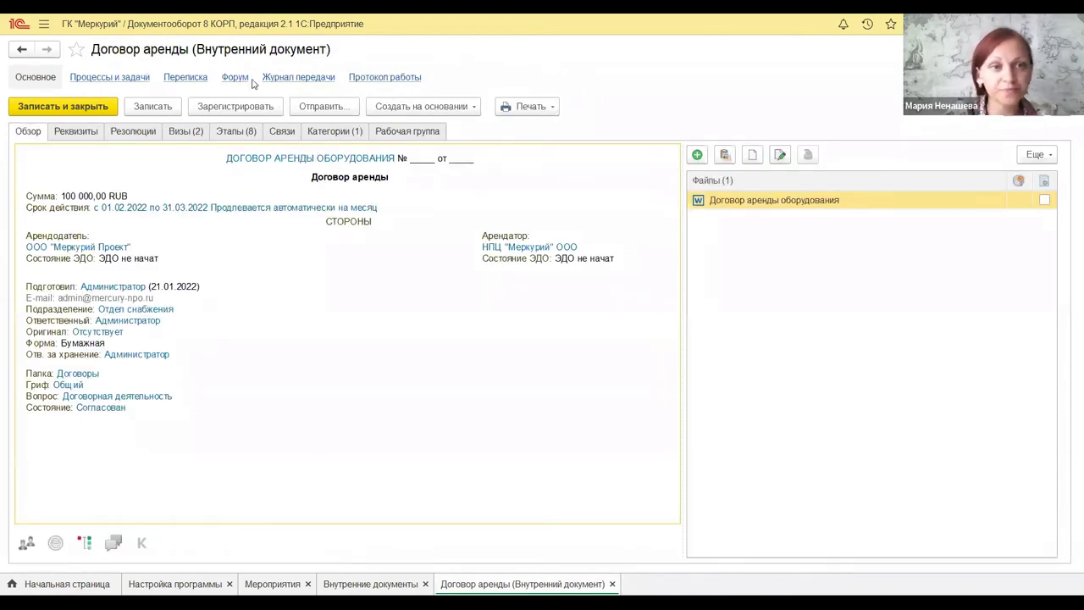
Step: Close the rental contract and the internal documents list, and switch to the PowerPoint slide "Жизненный цикл Мероприятия"
{"action": "key", "text": "Escape"}
{"action": "key", "text": "Escape"}
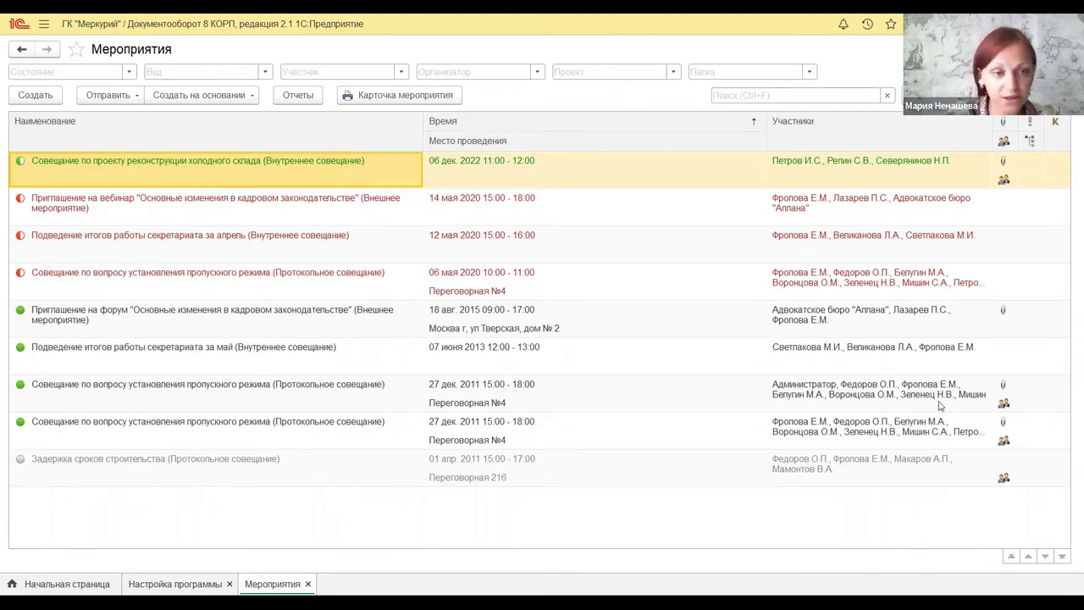
{"action": "key", "text": "alt+Tab"}
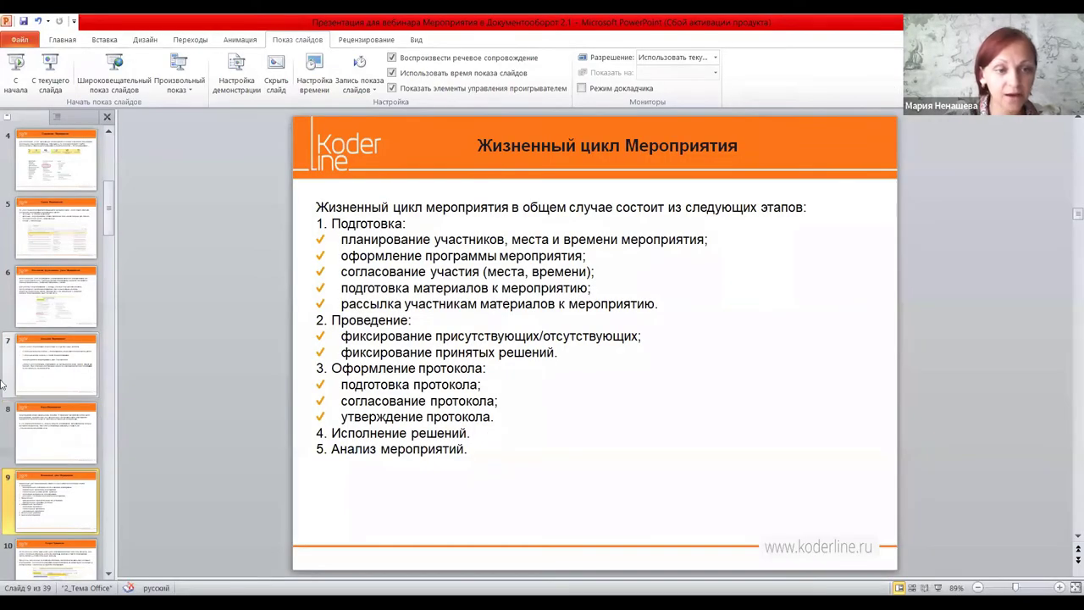
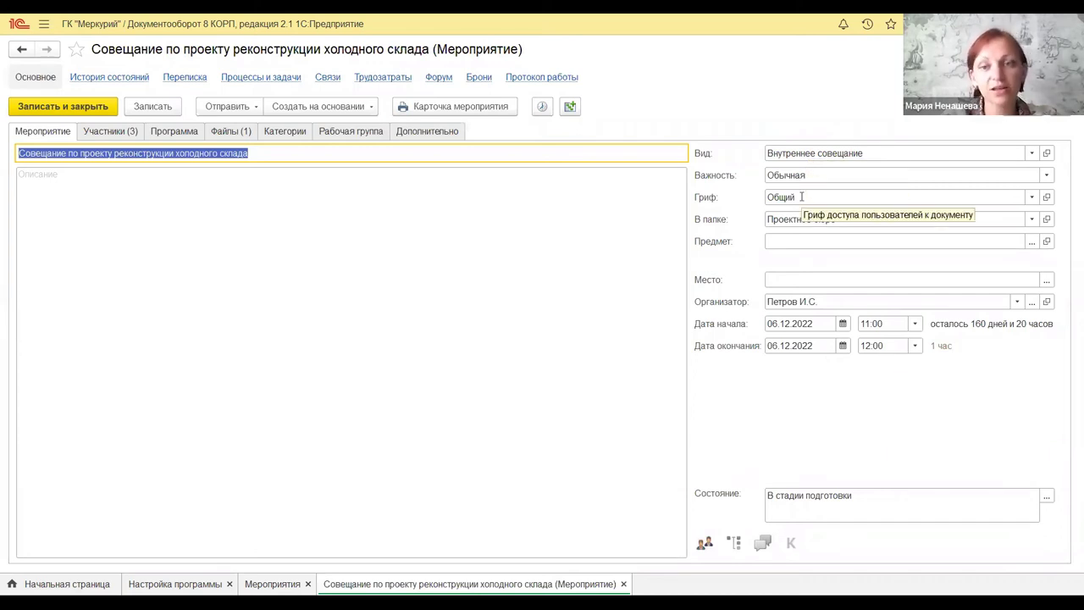
Step: Check the availability of all participants of the event "Совещание по проекту реконструкции холодного склада"
{"action": "left_click", "coordinate": [801, 196]}
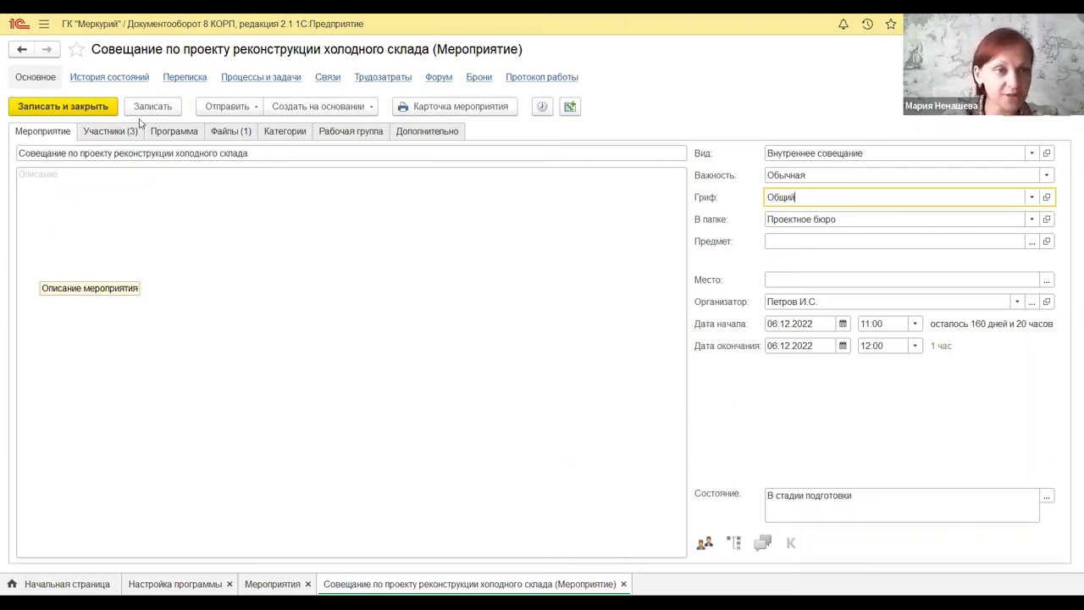
{"action": "left_click", "coordinate": [96, 130]}
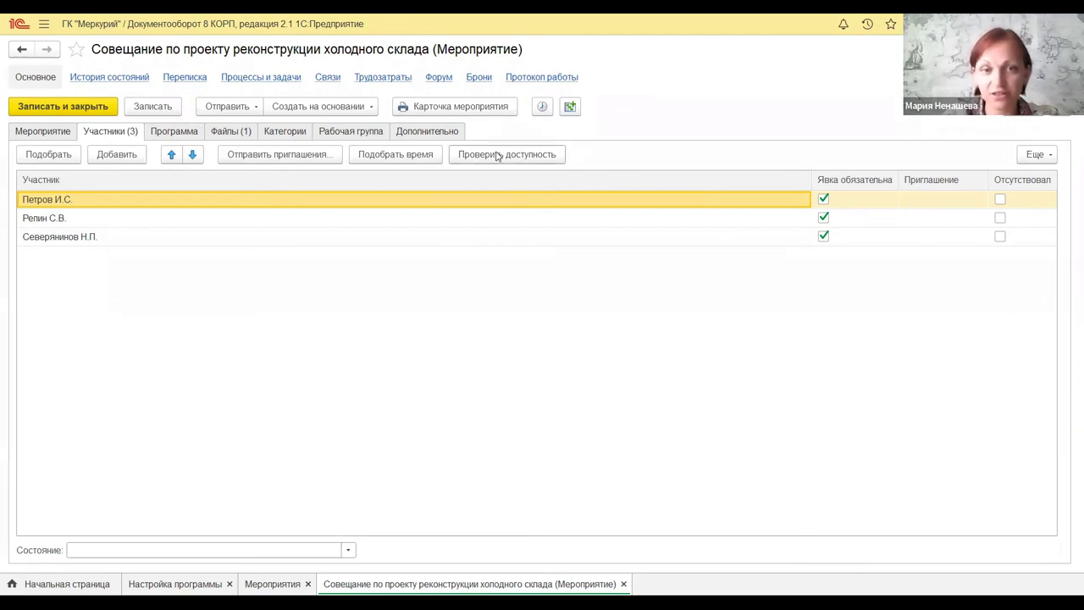
{"action": "left_click", "coordinate": [531, 154]}
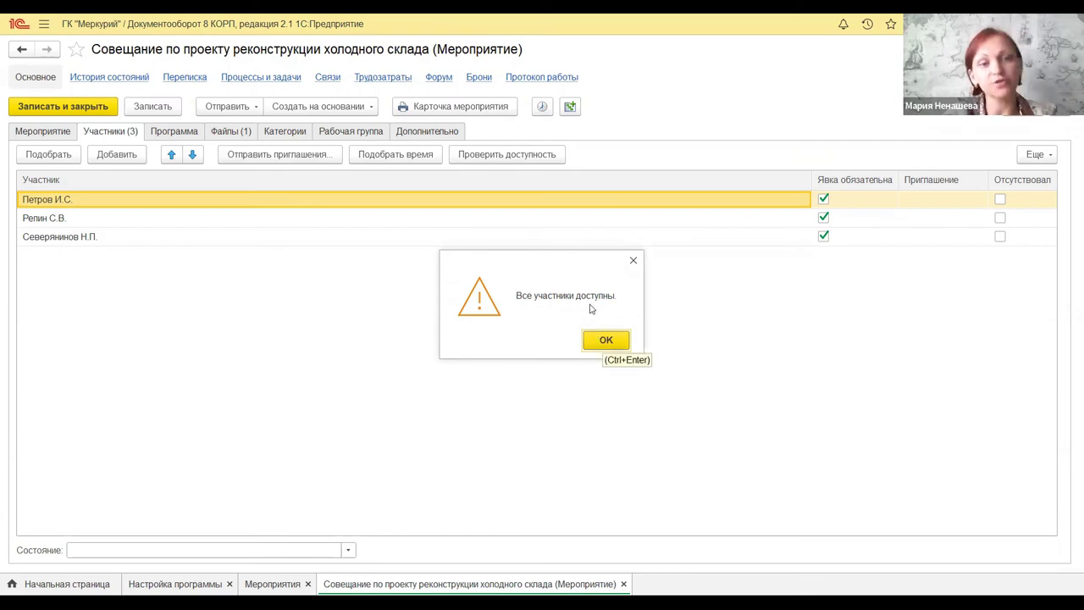
{"action": "key", "text": "Return"}
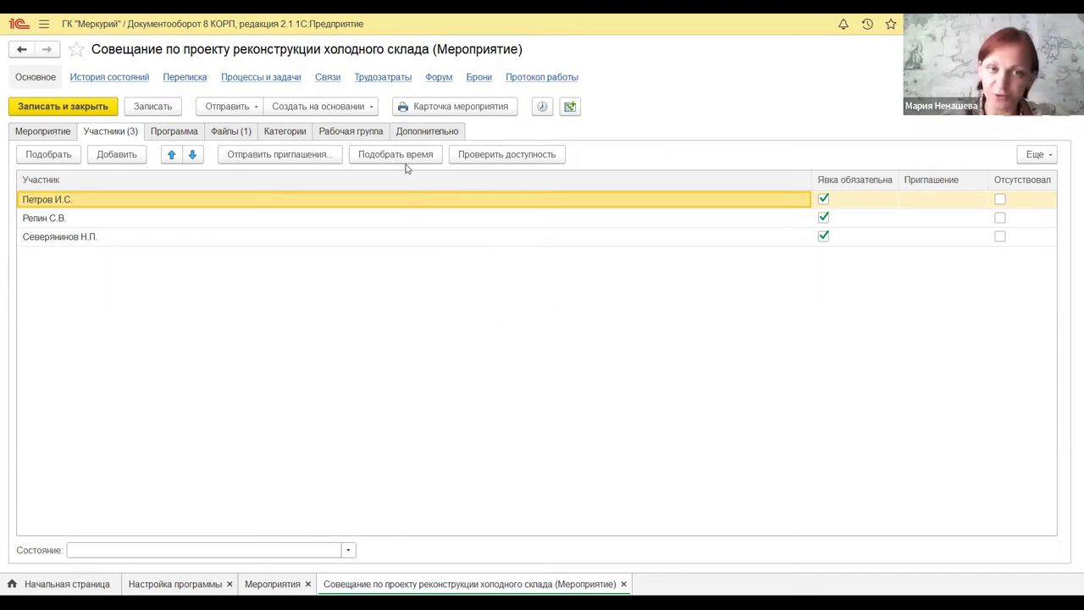
Step: Examine the suitable times and the Планировщик schedule for the meeting's participants in Подбор времени мероприятия, and close it without choosing a time
{"action": "left_click", "coordinate": [430, 157]}
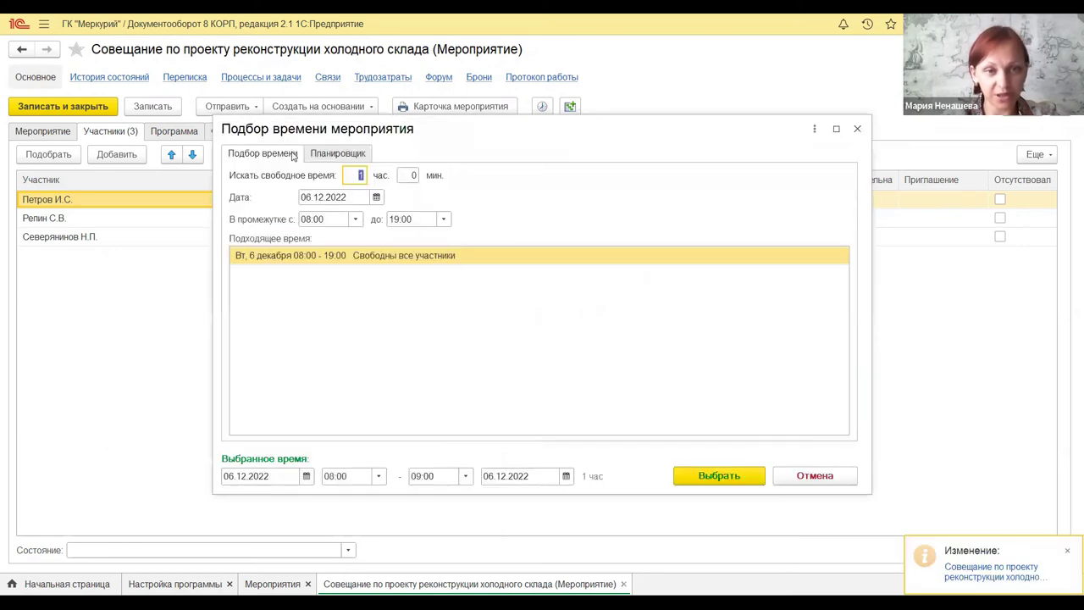
{"action": "left_click", "coordinate": [347, 158]}
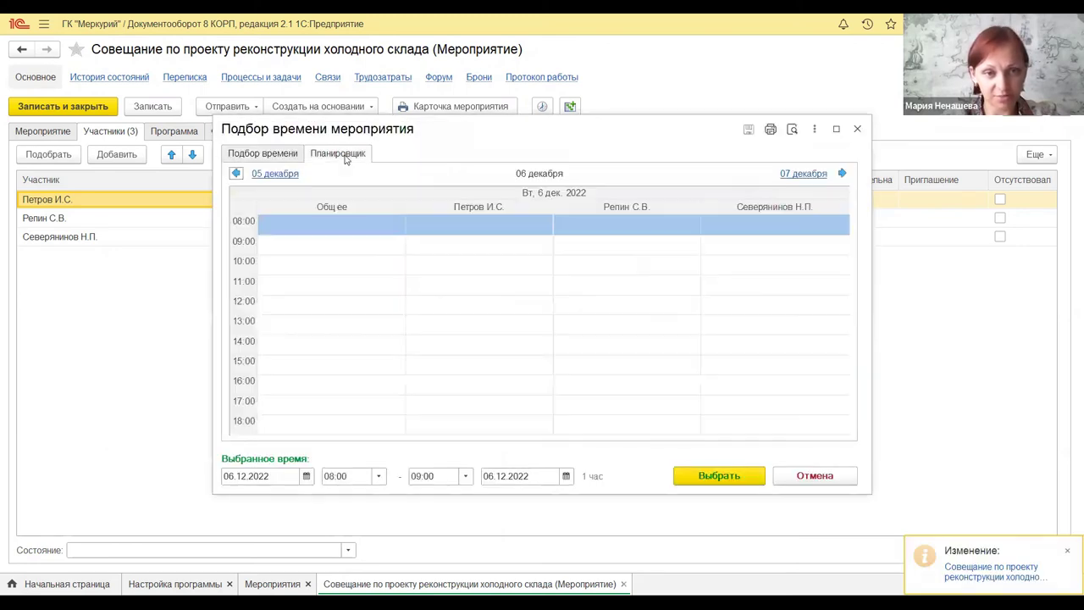
{"action": "left_click", "coordinate": [269, 159]}
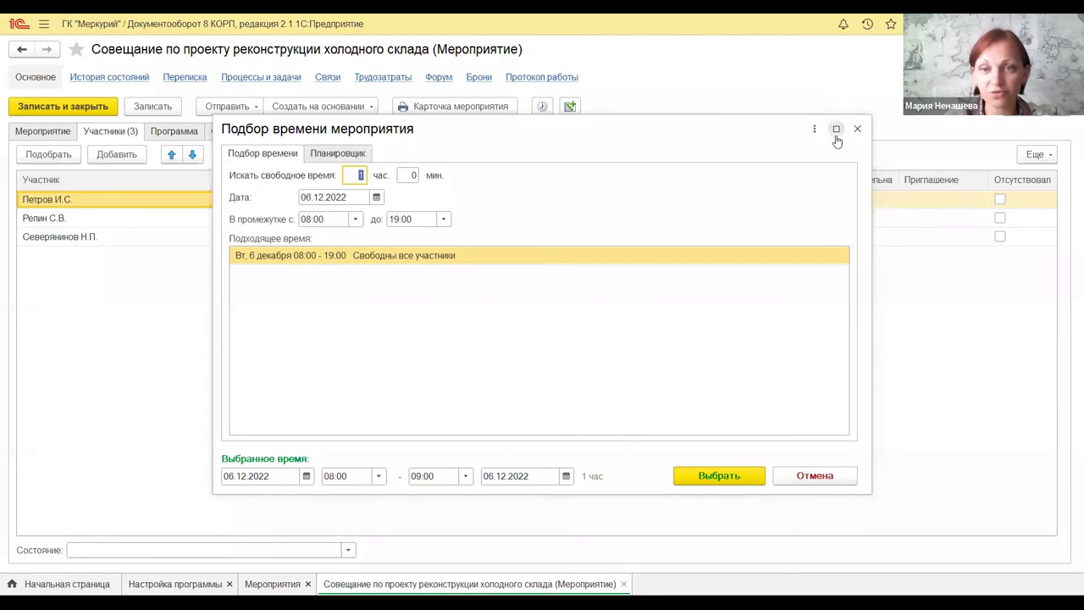
{"action": "left_click", "coordinate": [337, 153]}
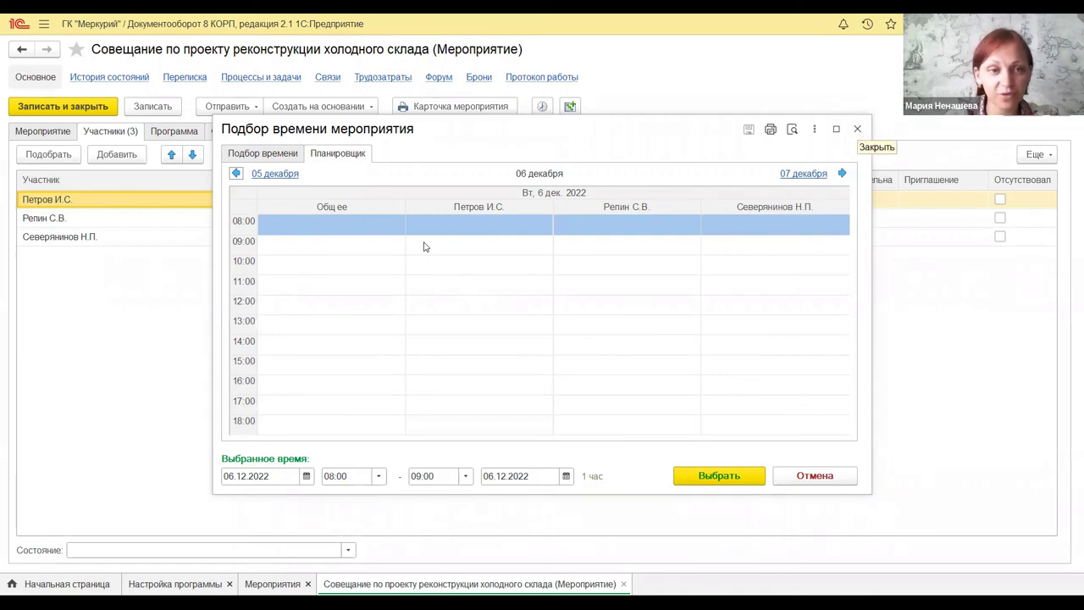
{"action": "left_click", "coordinate": [254, 156]}
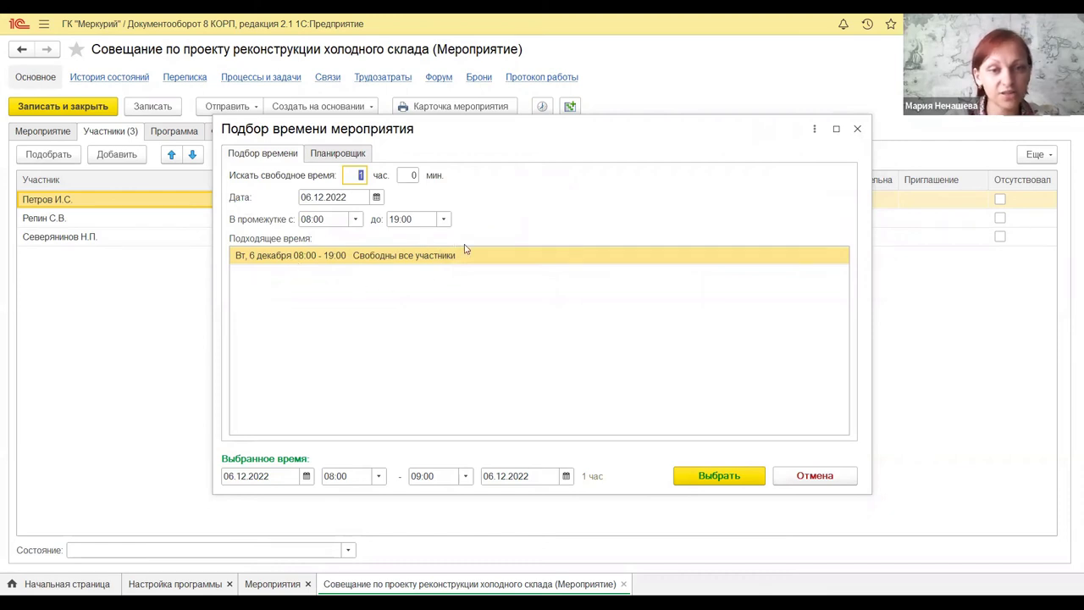
{"action": "left_click", "coordinate": [349, 154]}
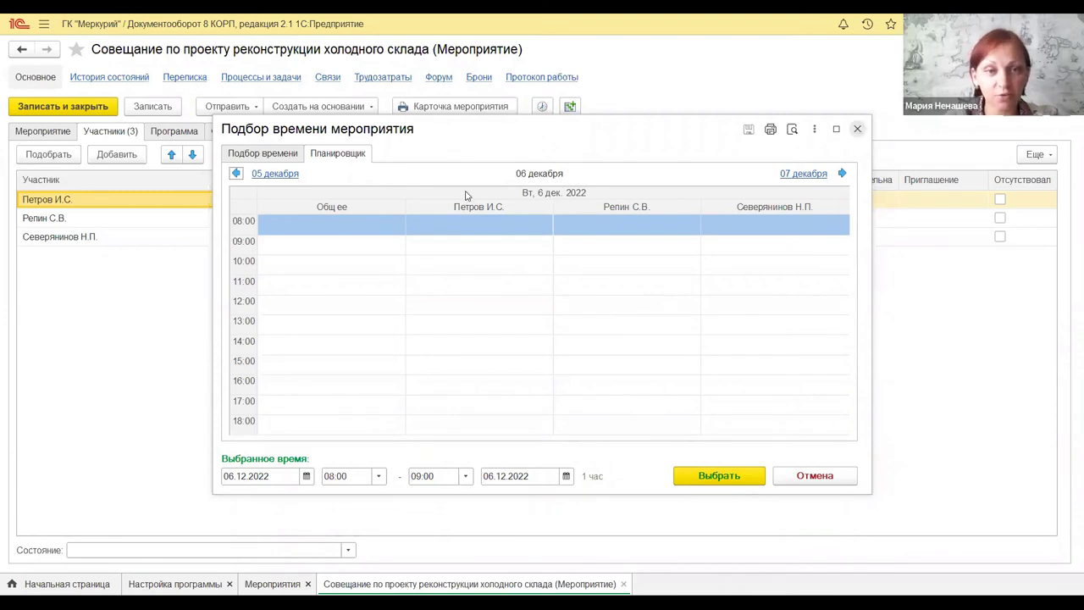
{"action": "left_click", "coordinate": [857, 130]}
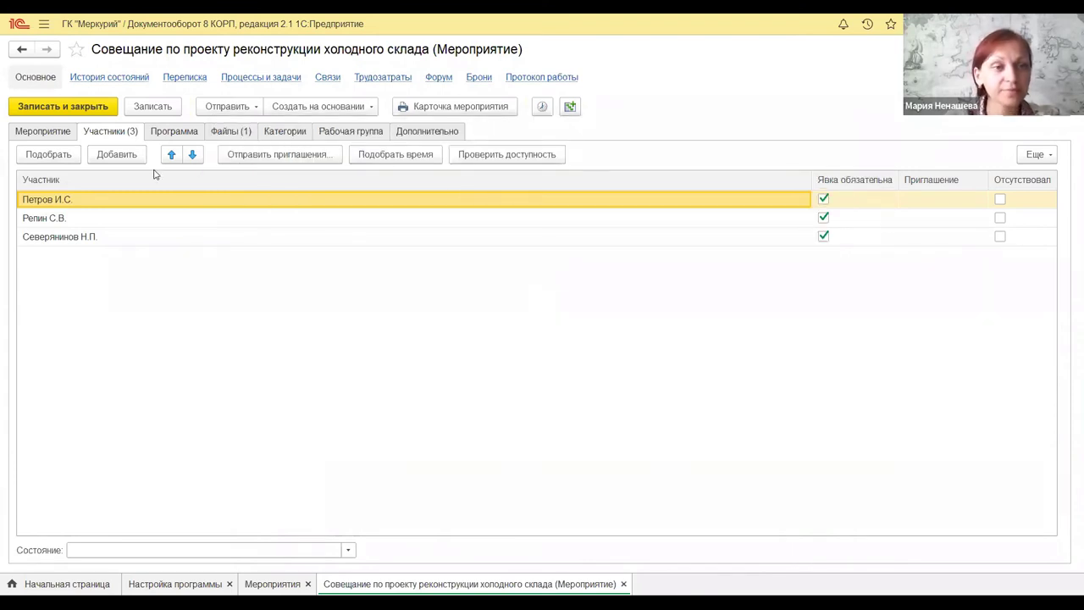
Step: Review the event's Программа, Файлы, Категории, Рабочая группа and Дополнительно sections
{"action": "left_click", "coordinate": [188, 134]}
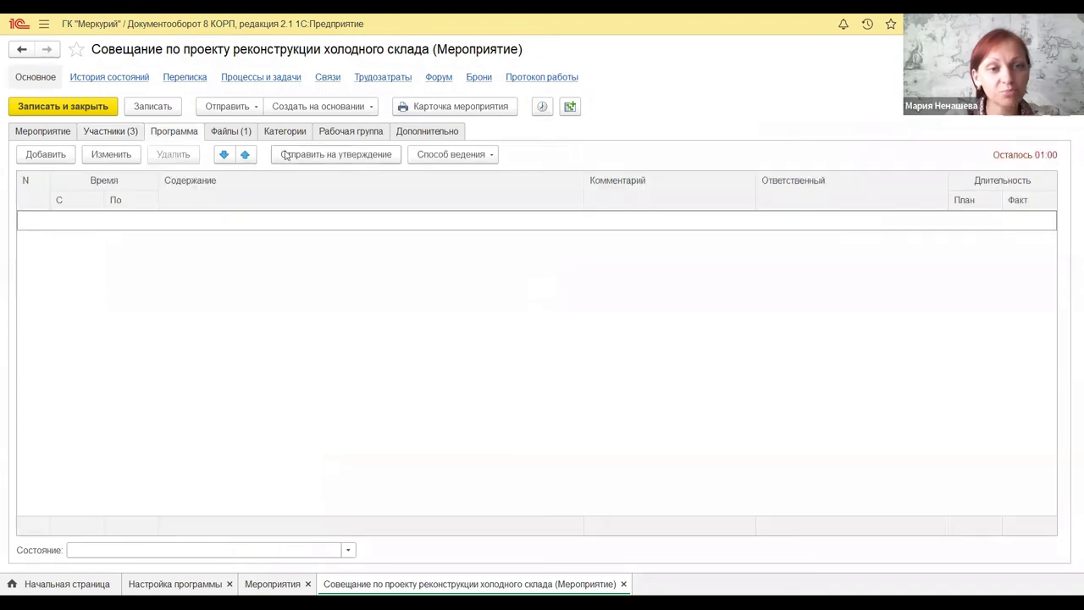
{"action": "left_click", "coordinate": [229, 133]}
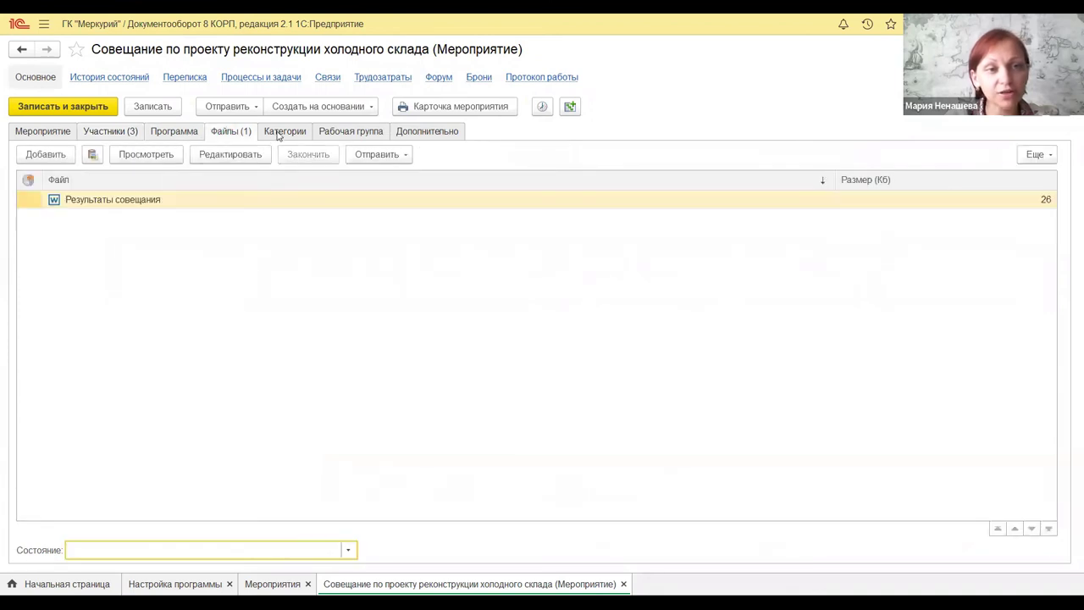
{"action": "left_click", "coordinate": [278, 136]}
{"action": "left_click", "coordinate": [234, 133]}
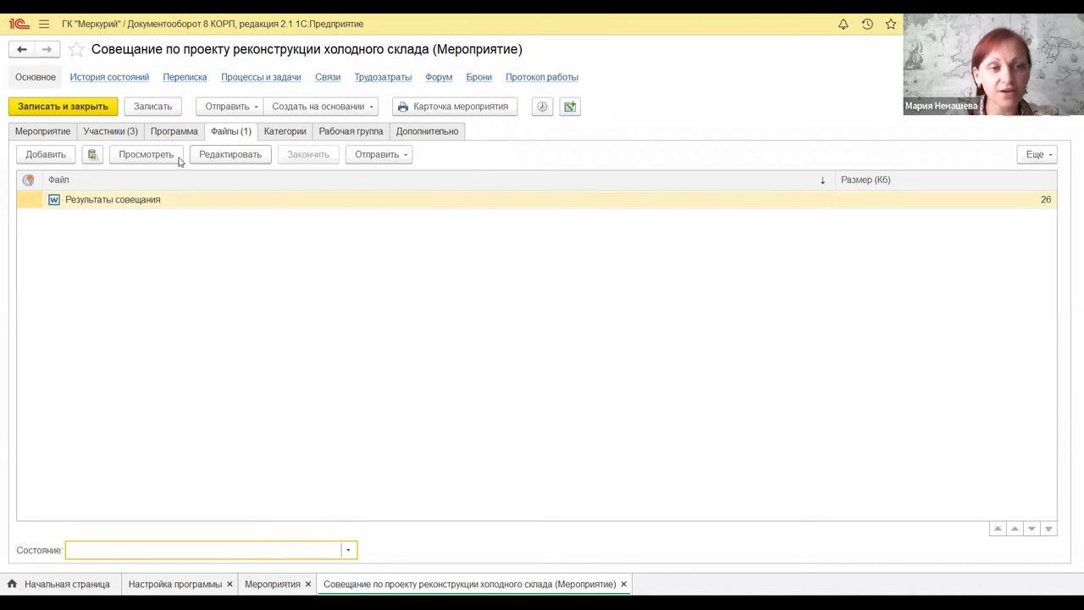
{"action": "left_click", "coordinate": [292, 131]}
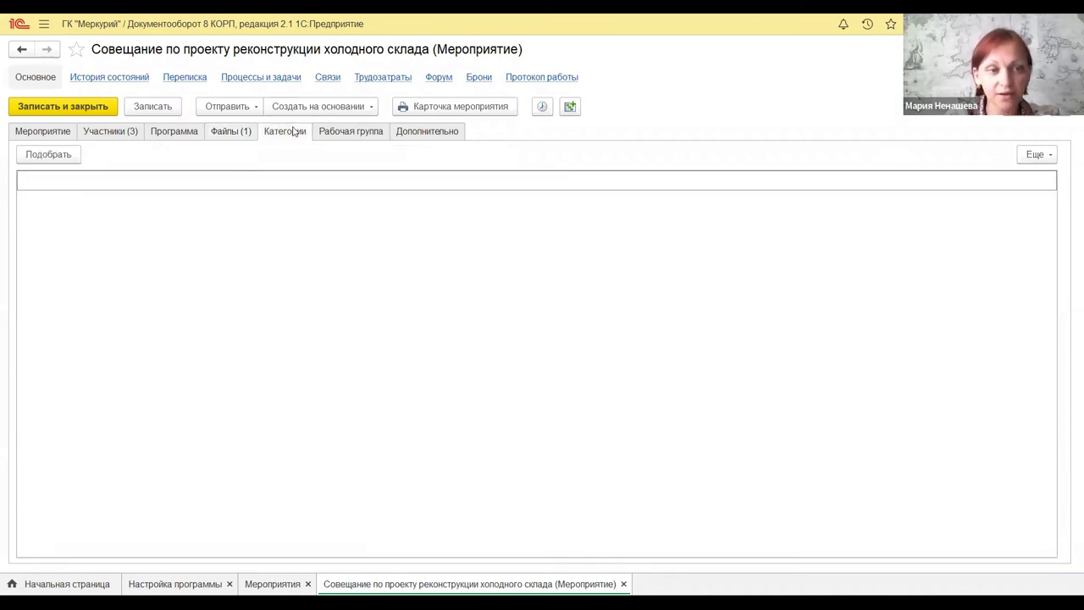
{"action": "left_click", "coordinate": [344, 137]}
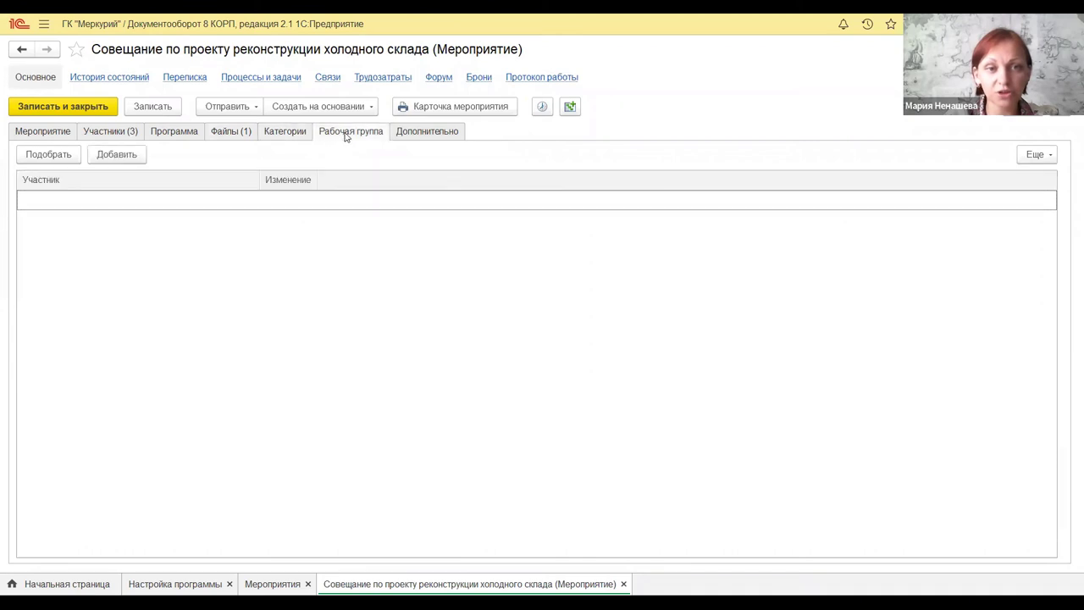
{"action": "left_click", "coordinate": [439, 141]}
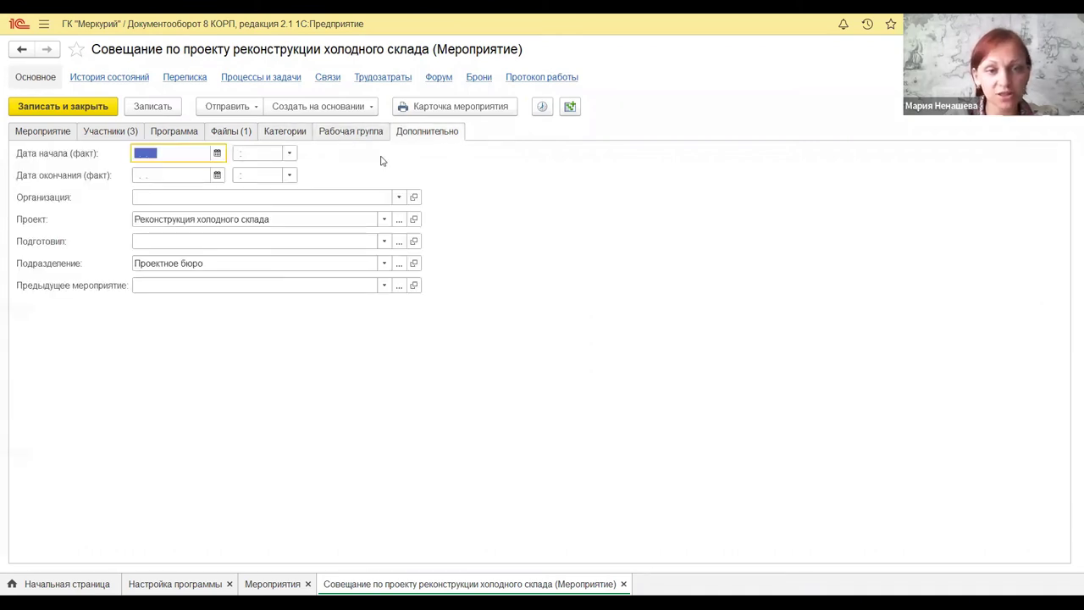
Step: Browse the roles available for the event's Рабочая группа, including "Ответственный за согласование с контрагентом", and close the selection without adding anyone
{"action": "left_click", "coordinate": [370, 133]}
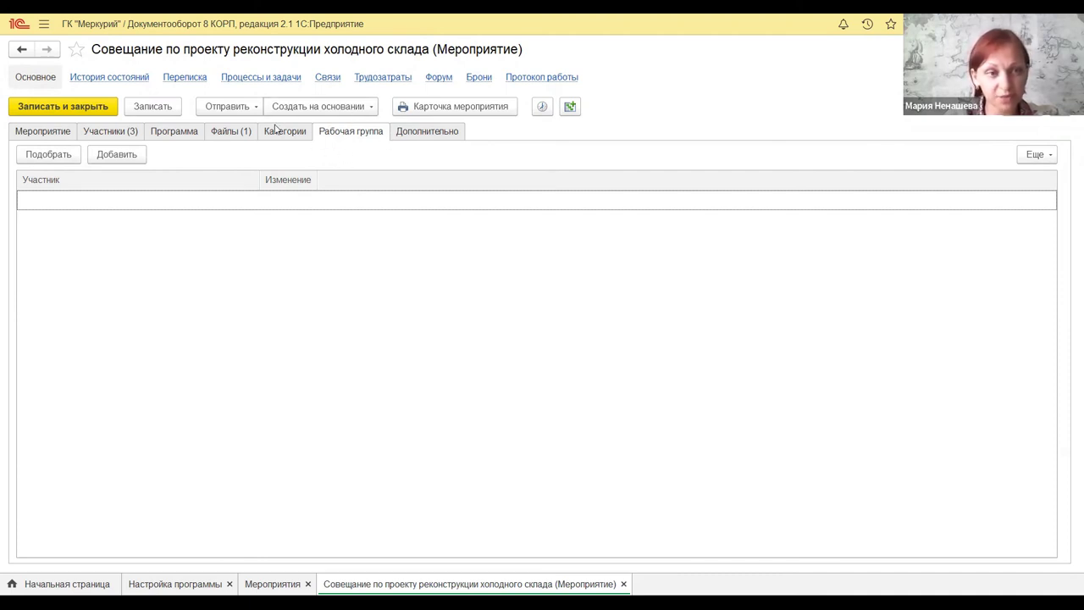
{"action": "left_click", "coordinate": [48, 156]}
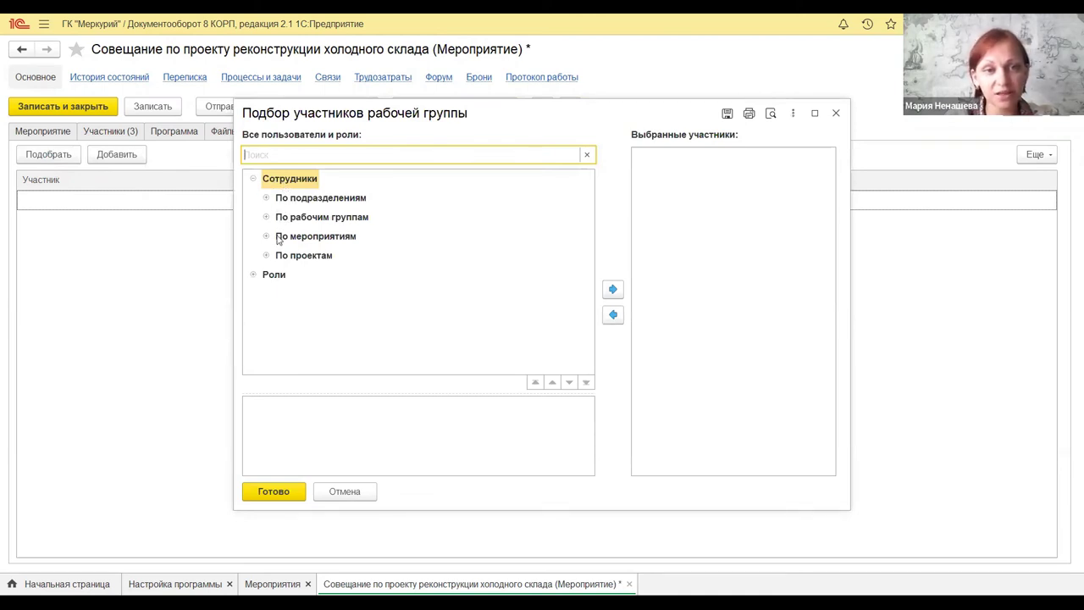
{"action": "left_click", "coordinate": [252, 275]}
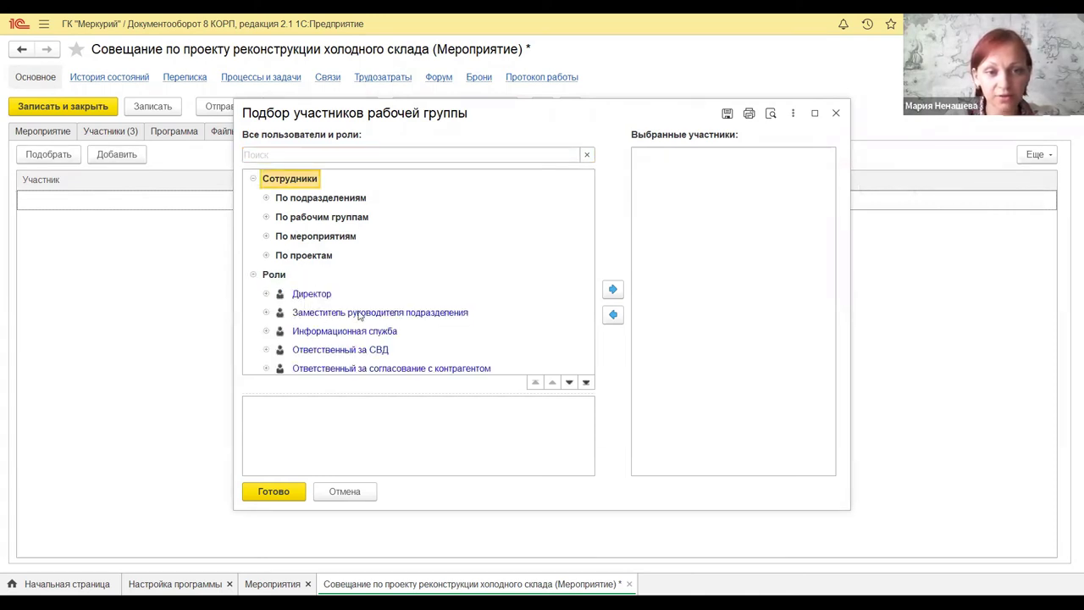
{"action": "scroll", "coordinate": [491, 330], "scroll_direction": "down", "scroll_amount": 2}
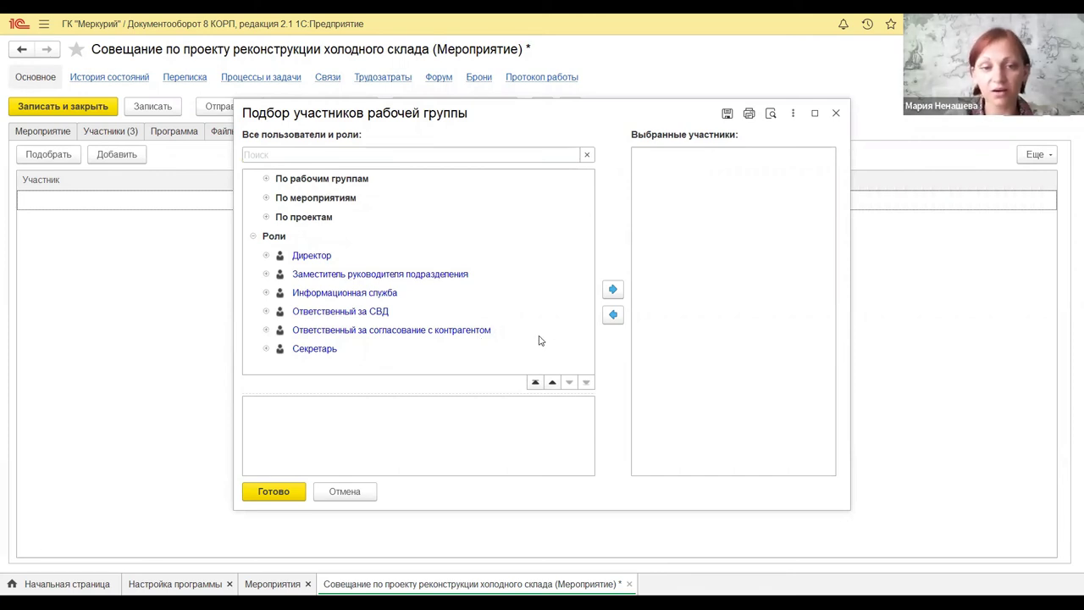
{"action": "left_click", "coordinate": [428, 332]}
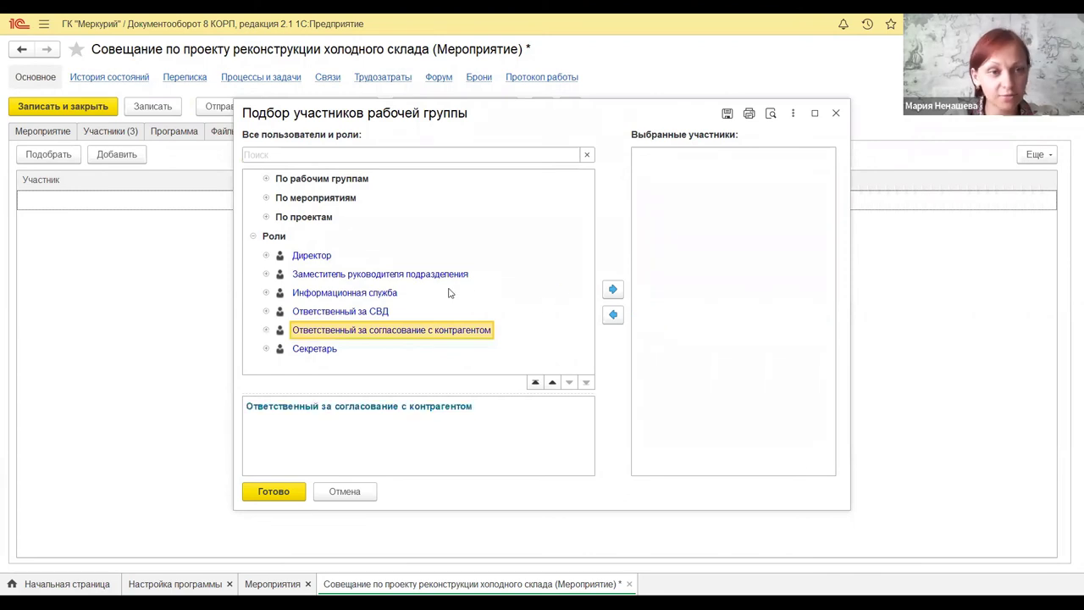
{"action": "left_click", "coordinate": [834, 114]}
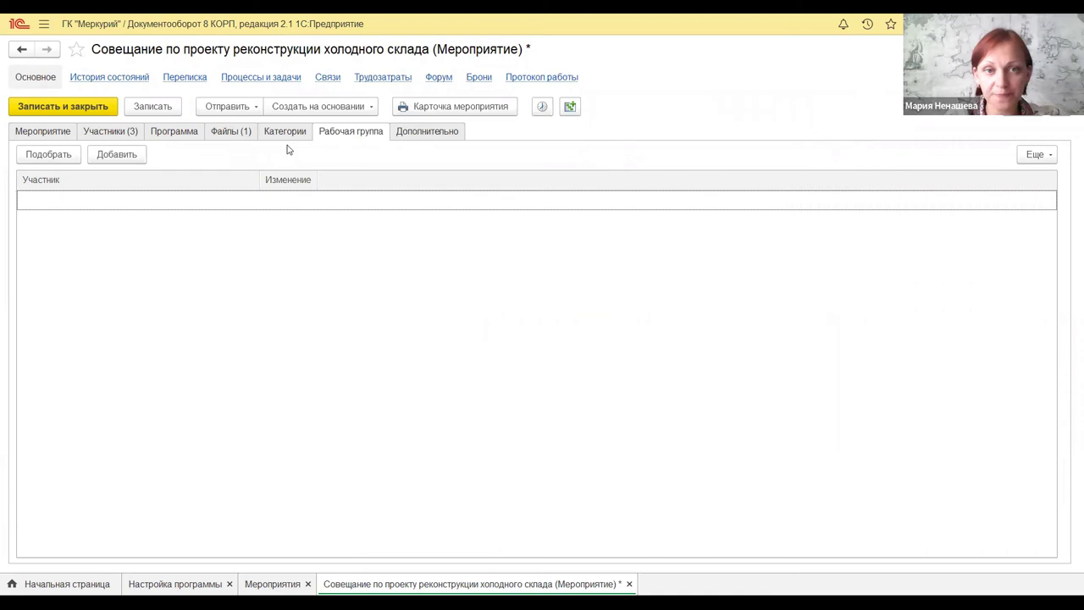
Step: Examine the event's sending options, including Другие варианты, and close the list of process variants without sending anything
{"action": "left_click", "coordinate": [236, 108]}
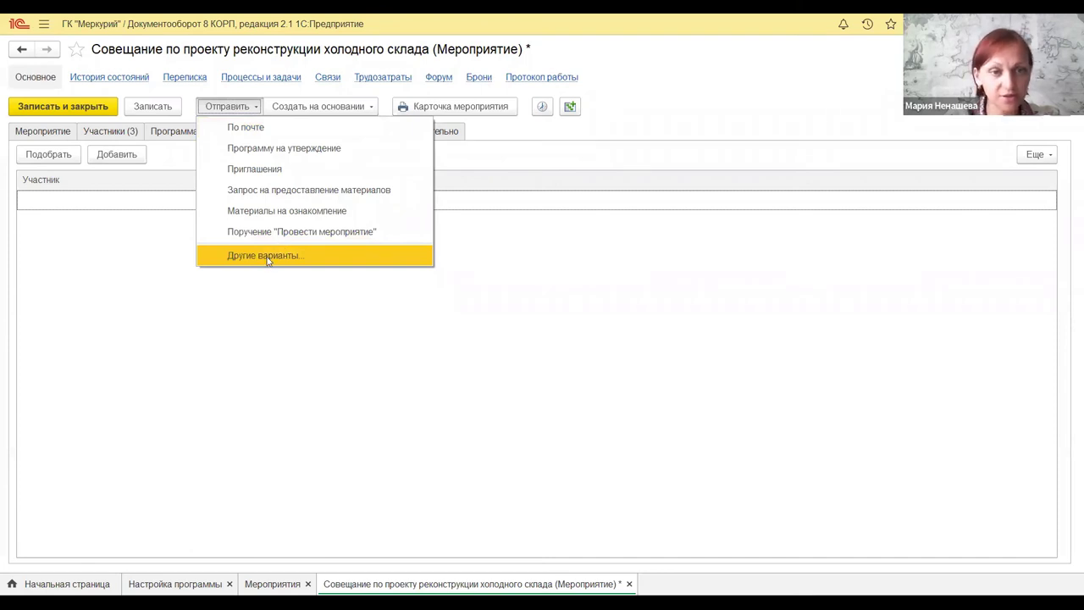
{"action": "left_click", "coordinate": [312, 183]}
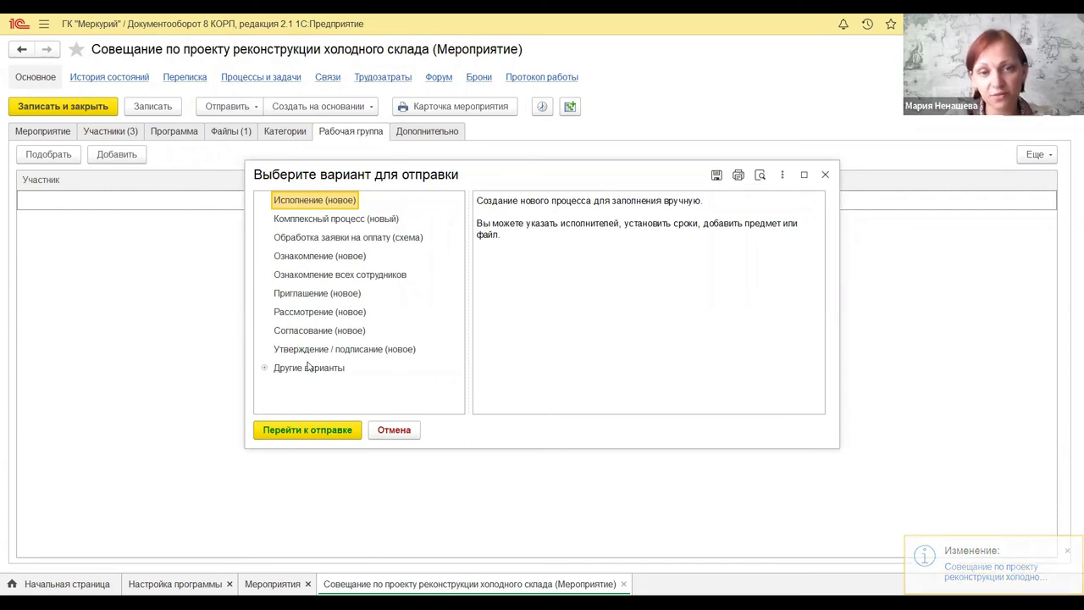
{"action": "left_click", "coordinate": [824, 174]}
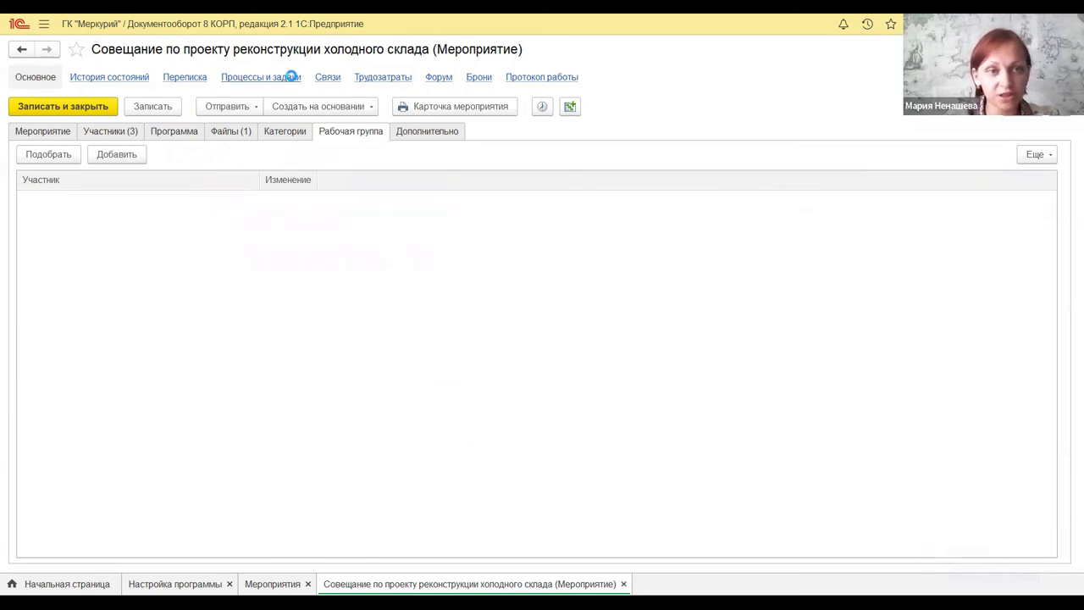
Step: View the Процессы и задачи of the event "Совещание по проекту реконструкции холодного склада" and close its card
{"action": "left_click", "coordinate": [291, 77]}
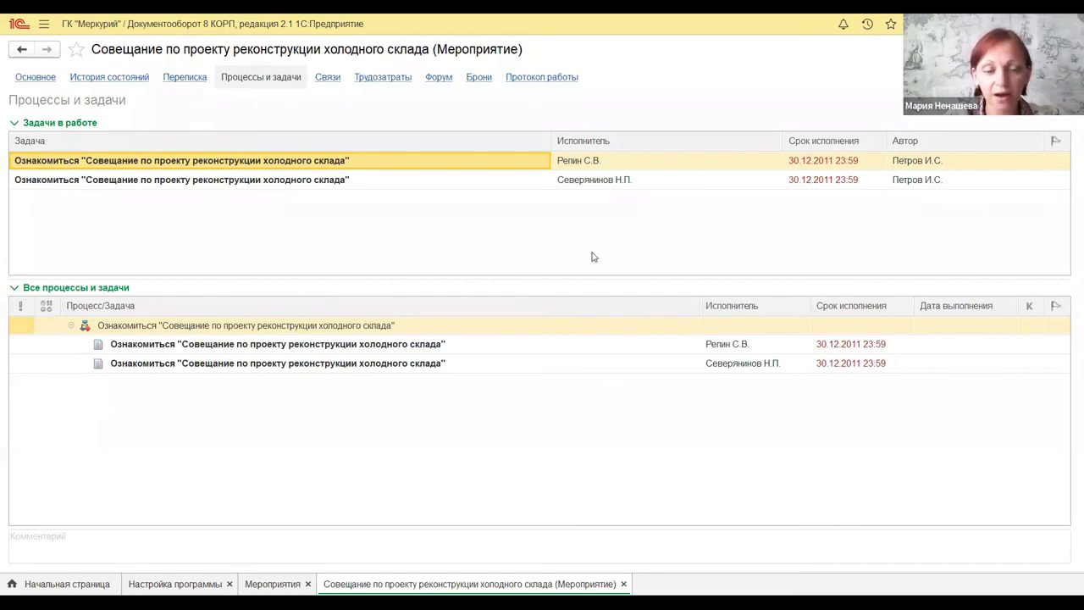
{"action": "key", "text": "Escape"}
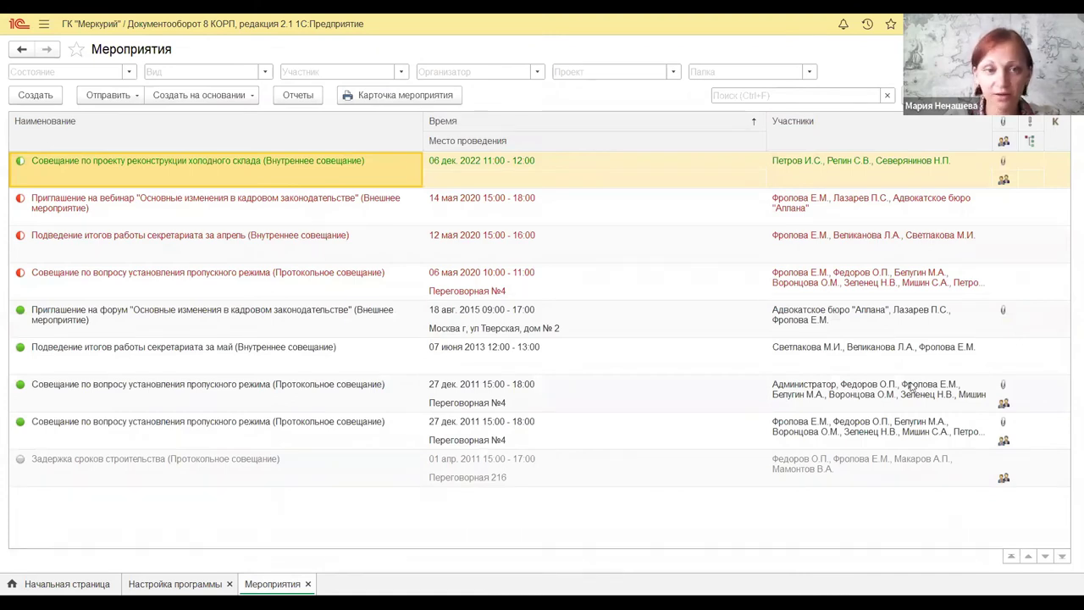
Step: Switch to the PowerPoint presentation and go through slides 19 to 22 on creating events, their participants and availability checks
{"action": "key", "text": "alt+Tab"}
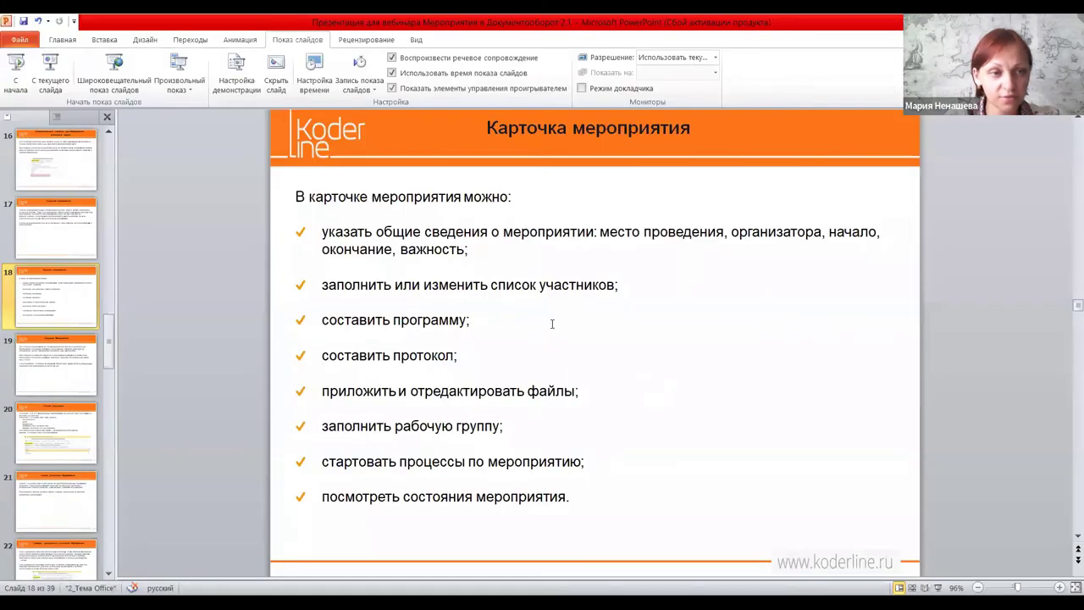
{"action": "left_click", "coordinate": [42, 381]}
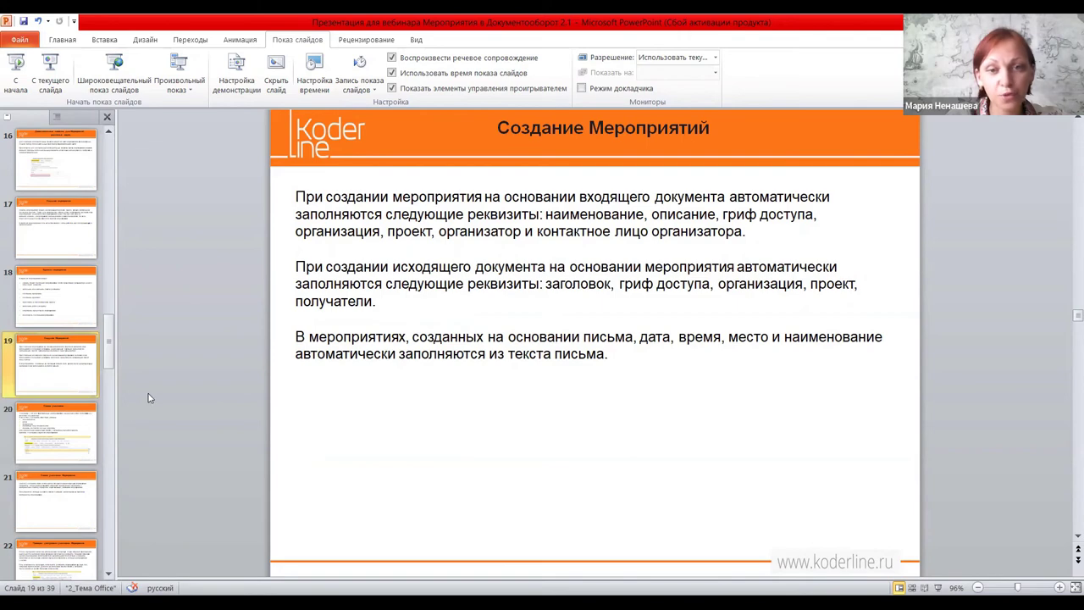
{"action": "left_click", "coordinate": [42, 440]}
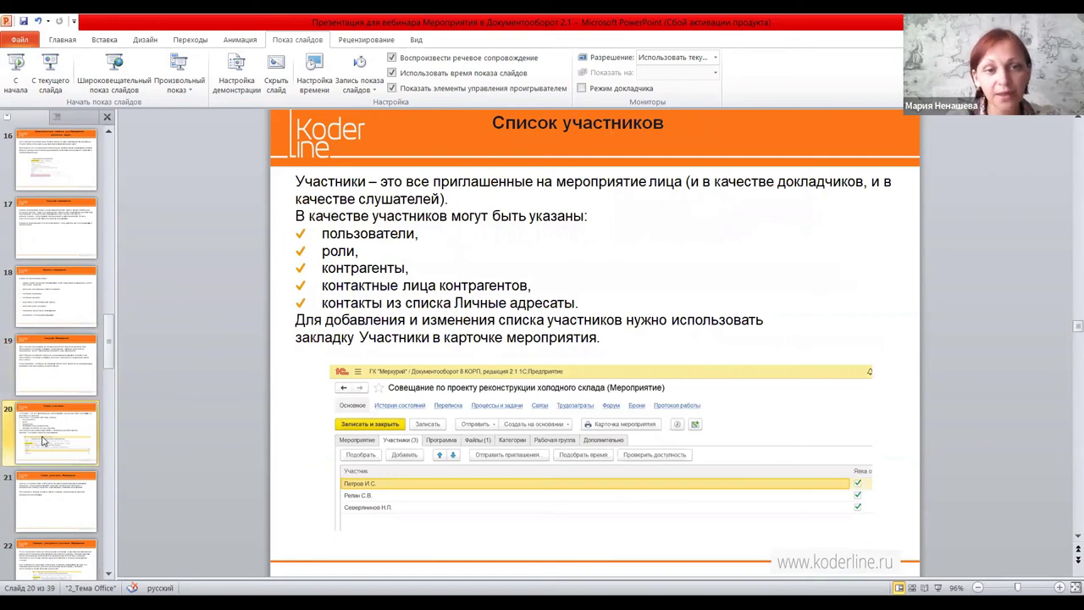
{"action": "left_click", "coordinate": [64, 486]}
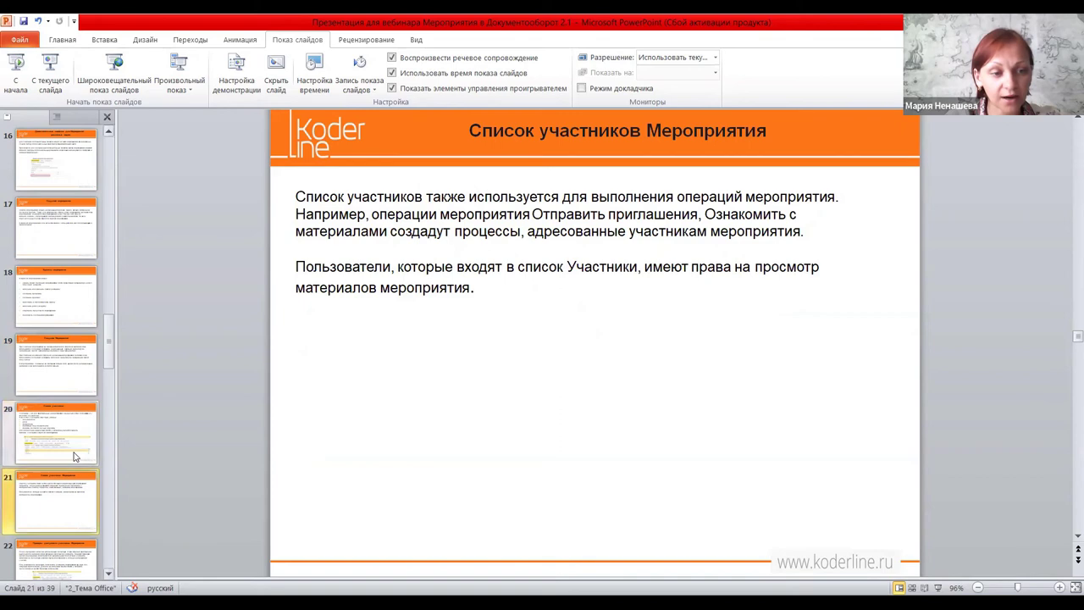
{"action": "scroll", "coordinate": [51, 499], "scroll_direction": "down", "scroll_amount": 1}
{"action": "left_click", "coordinate": [53, 485]}
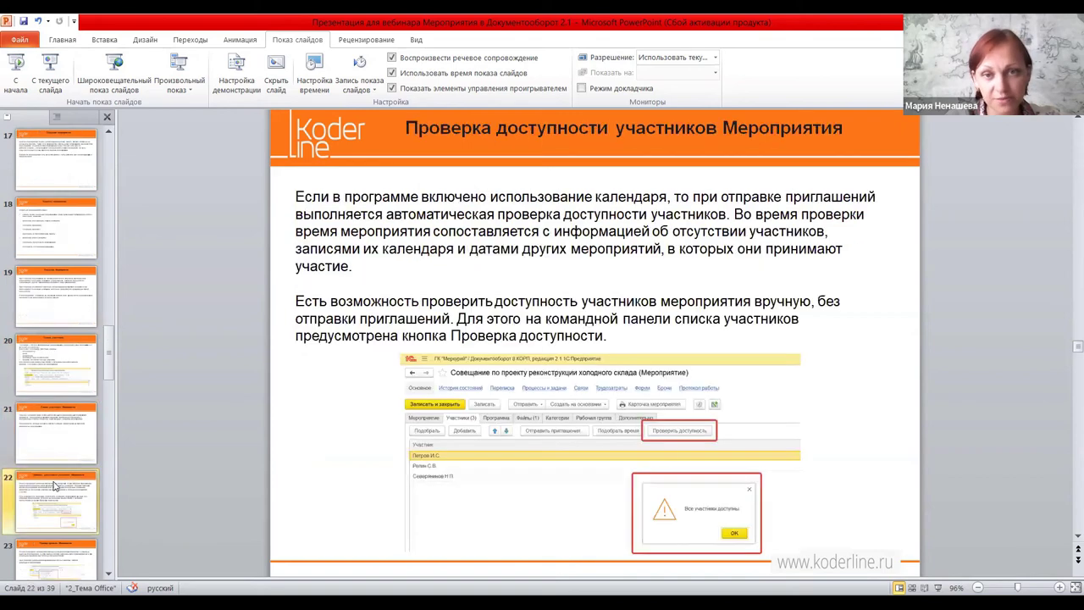
Step: Go through slides 23 to 26 on "Подбор времени Мероприятия" and "Программа мероприятия"
{"action": "scroll", "coordinate": [68, 446], "scroll_direction": "down", "scroll_amount": 3}
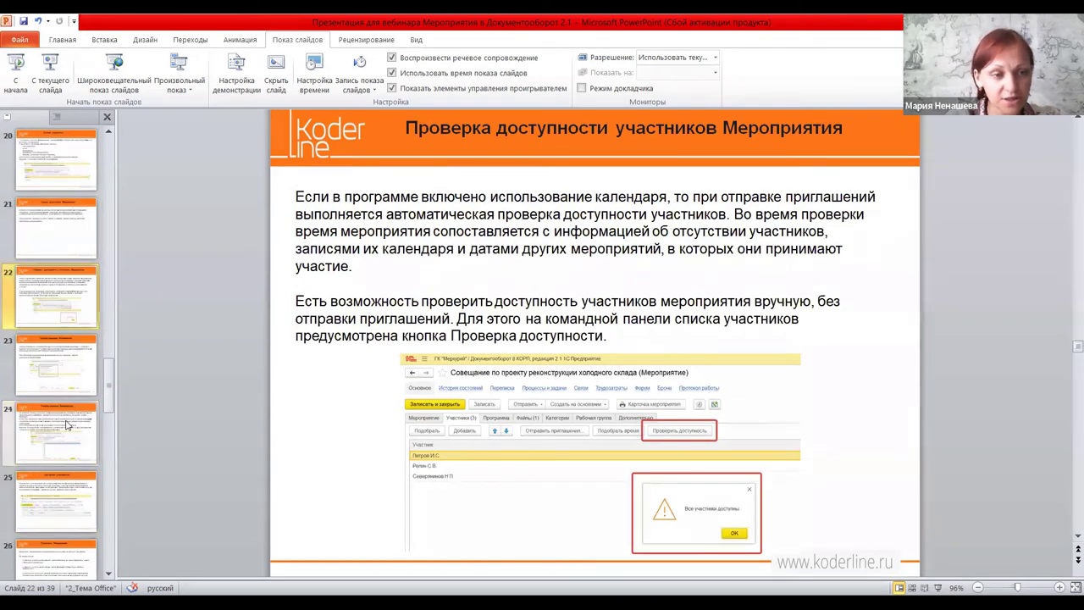
{"action": "key", "text": "Down"}
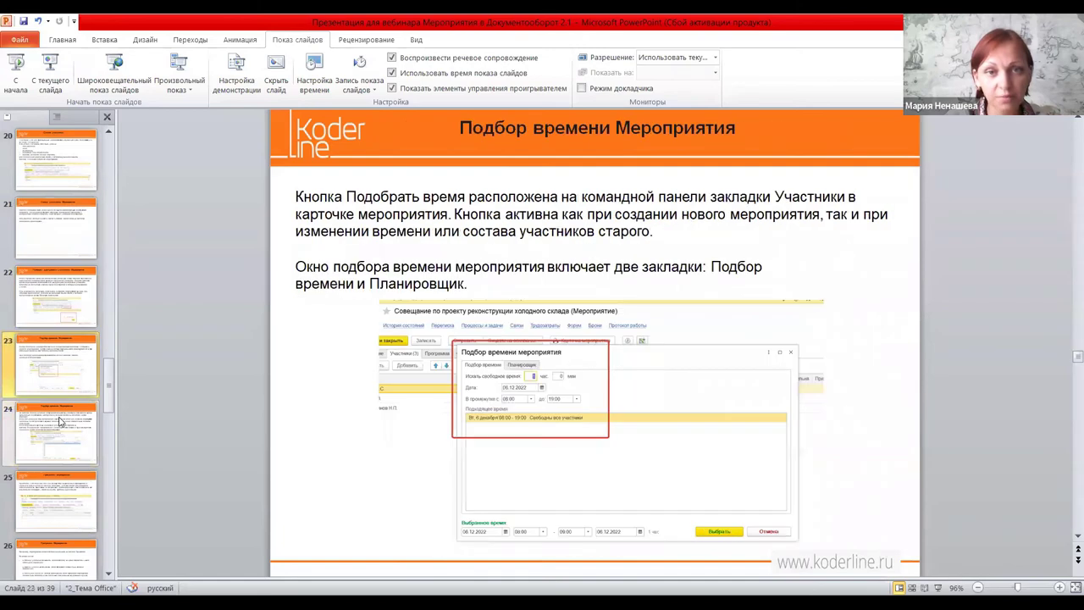
{"action": "left_click", "coordinate": [59, 421]}
{"action": "scroll", "coordinate": [55, 441], "scroll_direction": "down", "scroll_amount": 1}
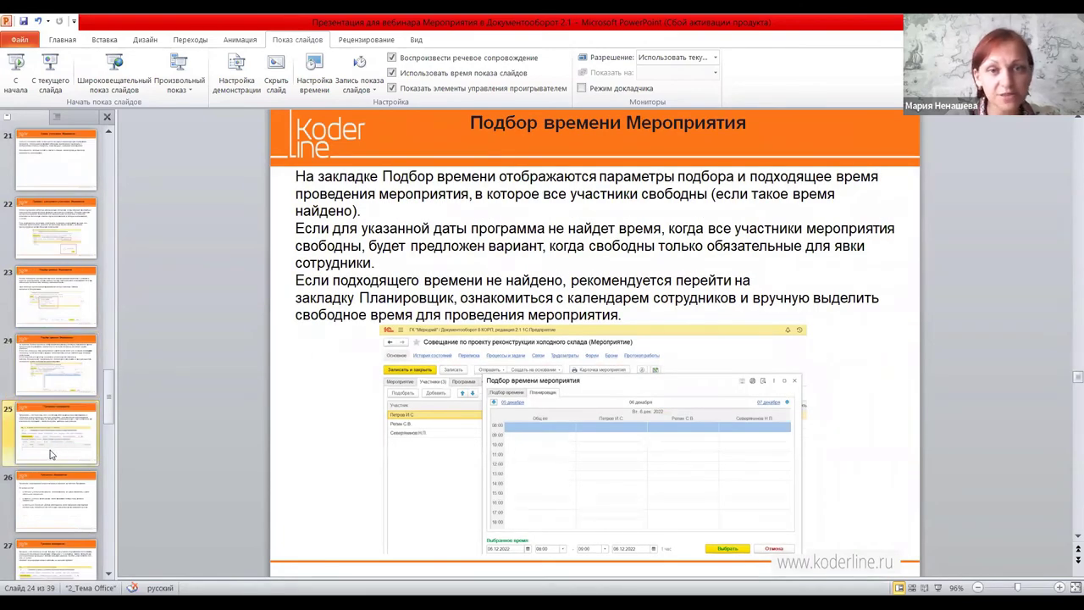
{"action": "left_click", "coordinate": [51, 455]}
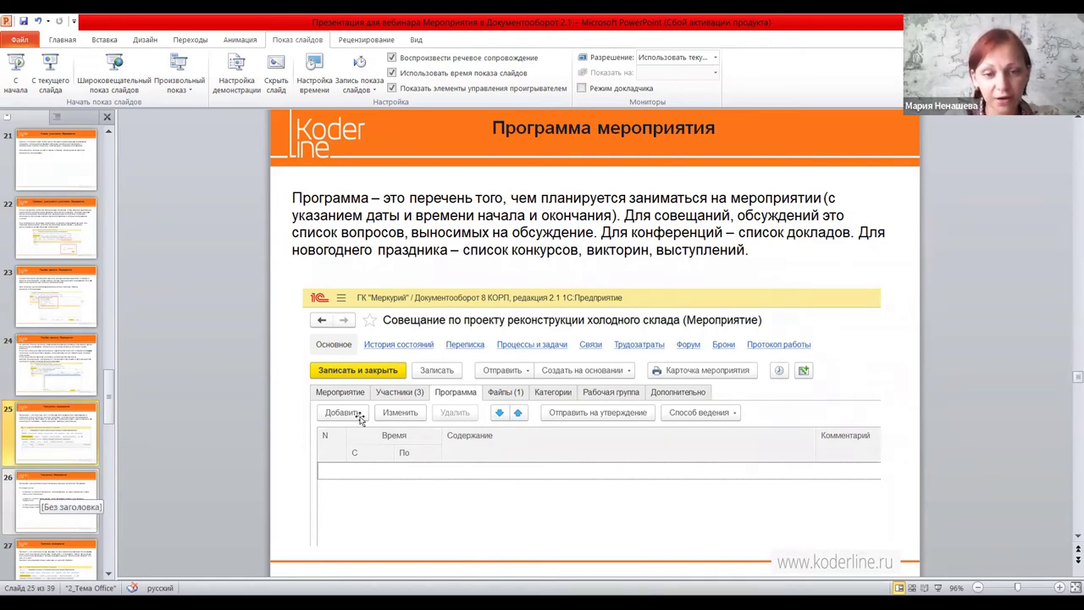
{"action": "scroll", "coordinate": [326, 441], "scroll_direction": "down", "scroll_amount": 1}
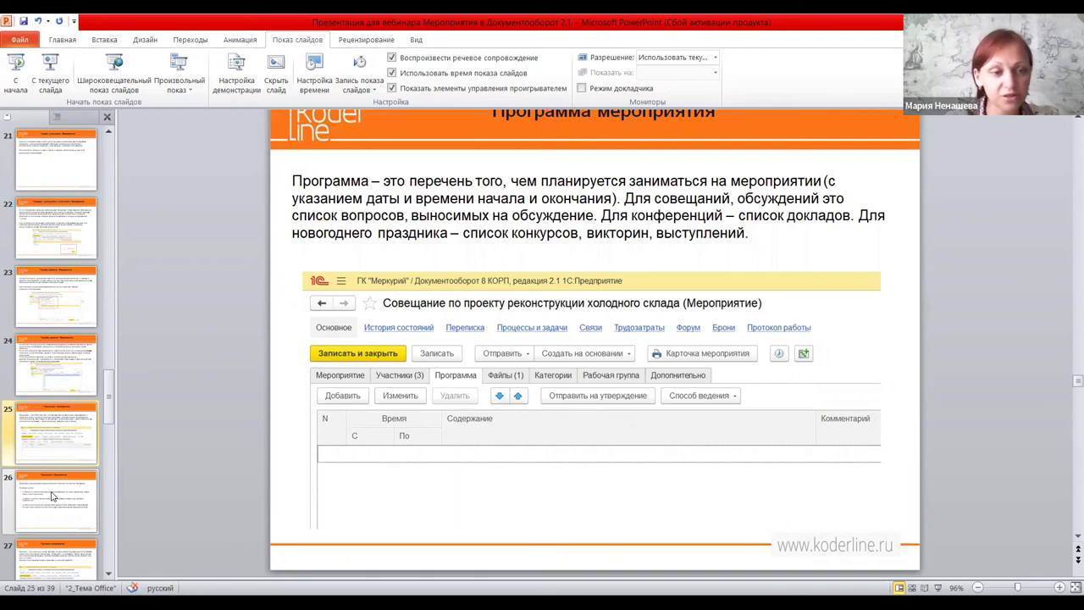
{"action": "left_click", "coordinate": [53, 496]}
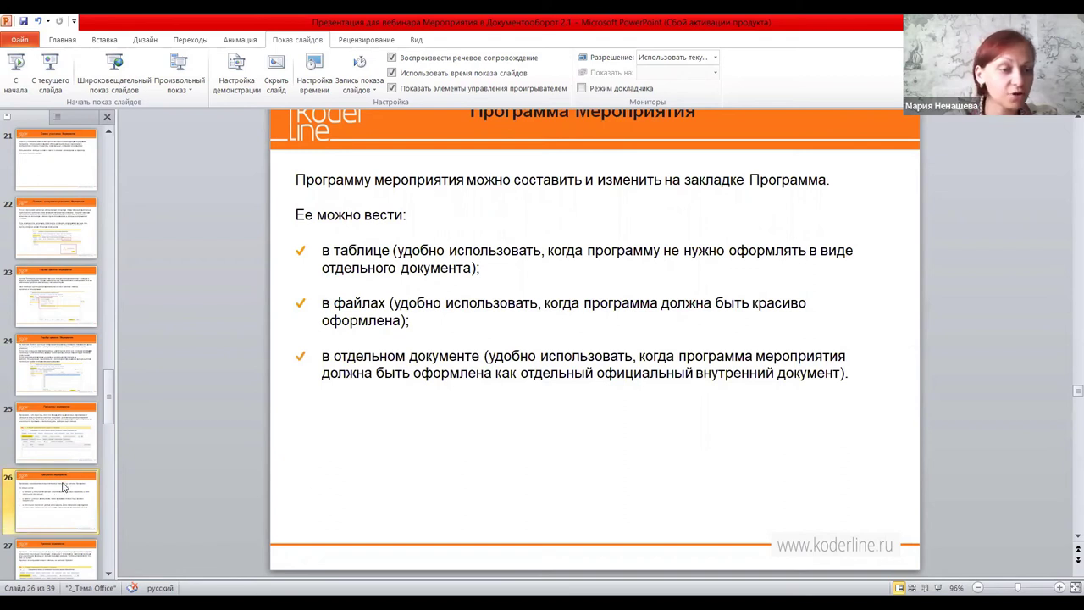
Step: Go through slides 27 and 28 on "Протокол мероприятия"
{"action": "scroll", "coordinate": [68, 486], "scroll_direction": "down", "scroll_amount": 1}
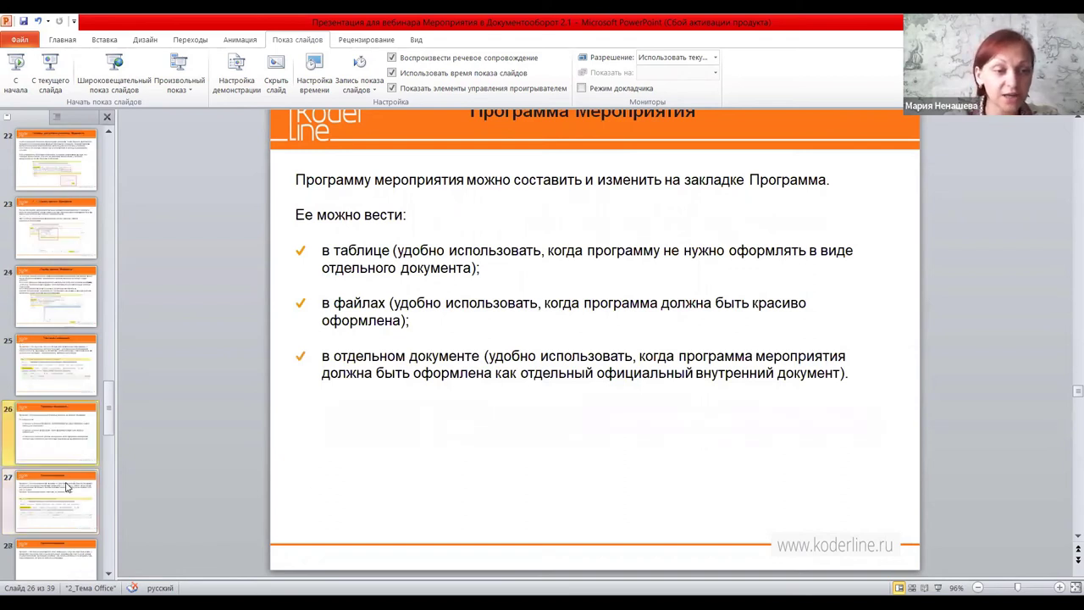
{"action": "scroll", "coordinate": [72, 485], "scroll_direction": "down", "scroll_amount": 1}
{"action": "scroll", "coordinate": [80, 478], "scroll_direction": "down", "scroll_amount": 1}
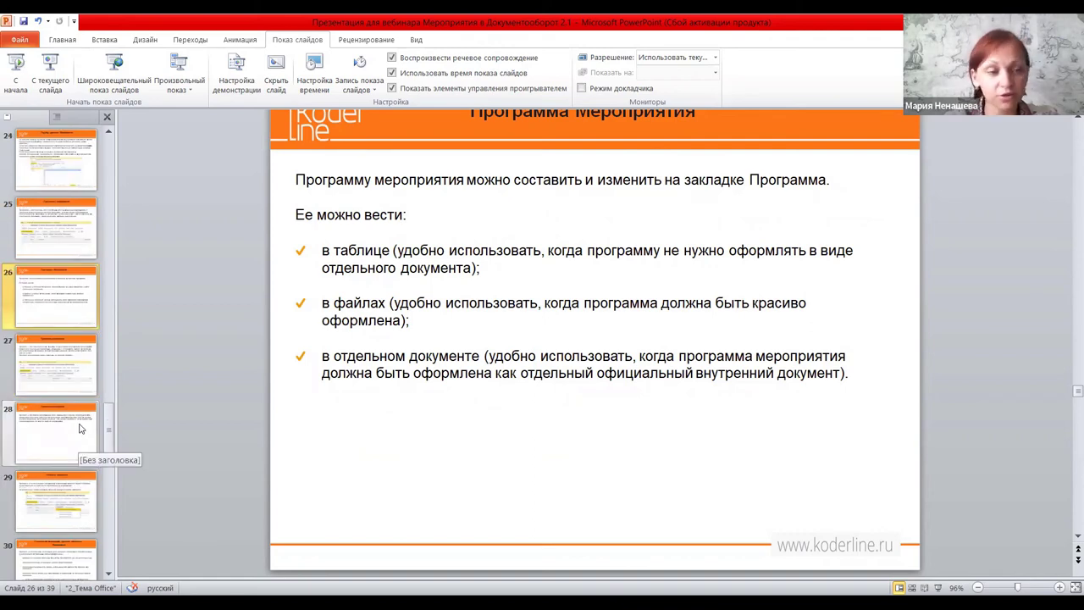
{"action": "left_click", "coordinate": [49, 360]}
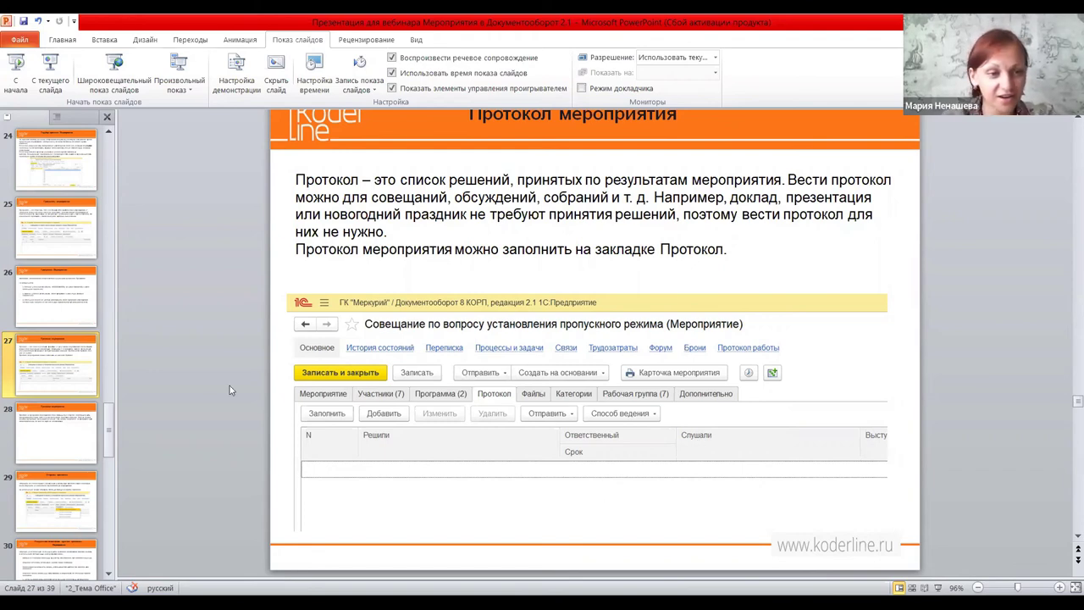
{"action": "left_click", "coordinate": [68, 438]}
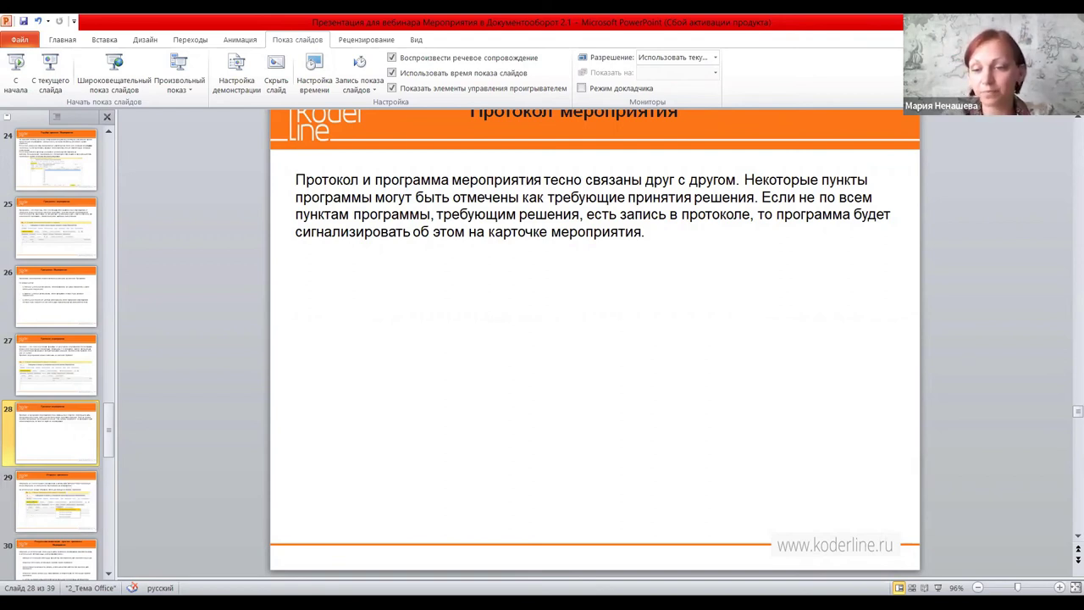
{"action": "scroll", "coordinate": [594, 342], "scroll_direction": "down", "scroll_amount": 1}
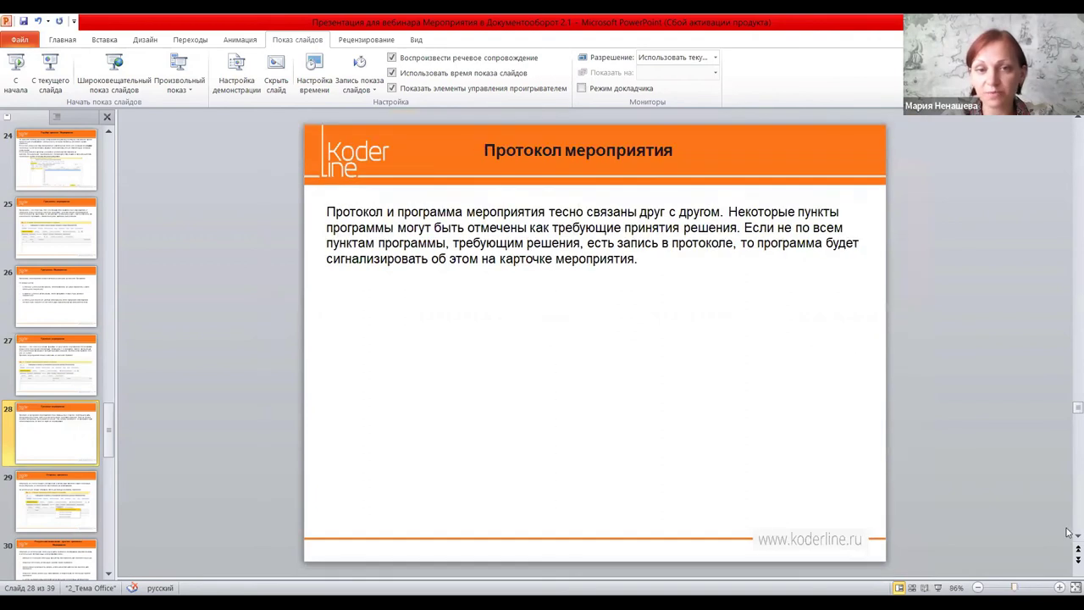